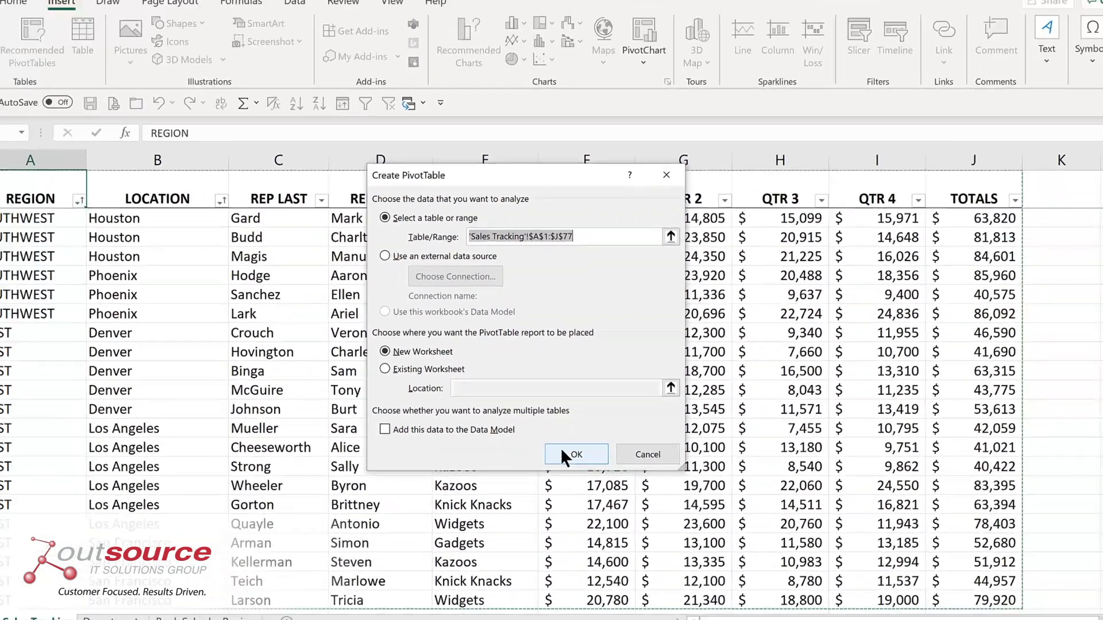
Create a PivotTable on a new worksheet from Sales Tracking range A1:J77, with REGION as rows and the sum of TOTALS as values.
left_click(625, 518)
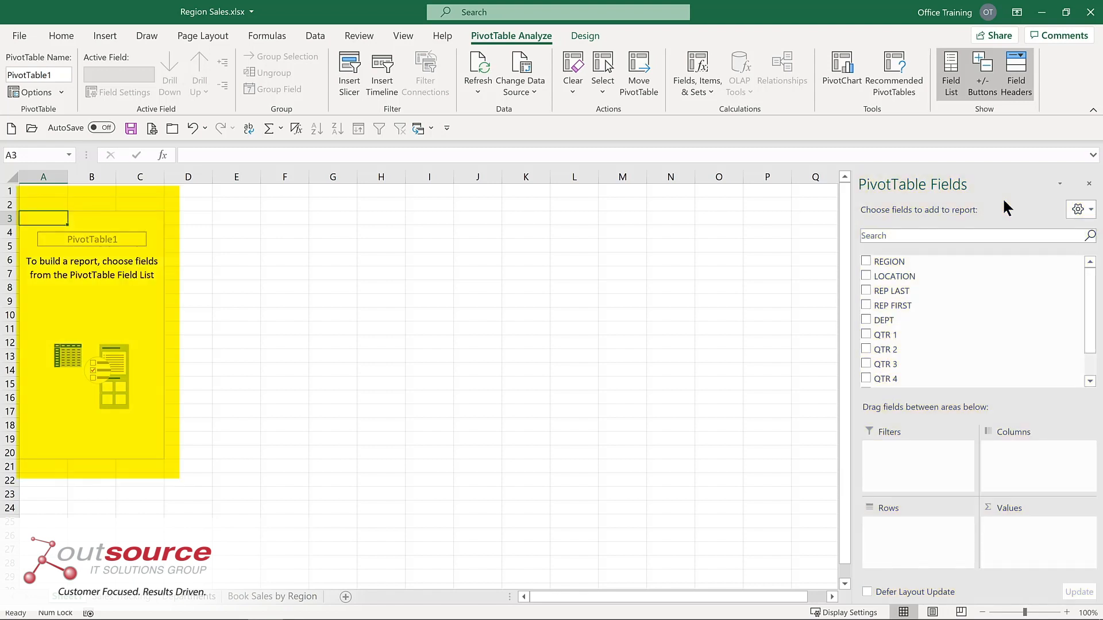
left_click(866, 261)
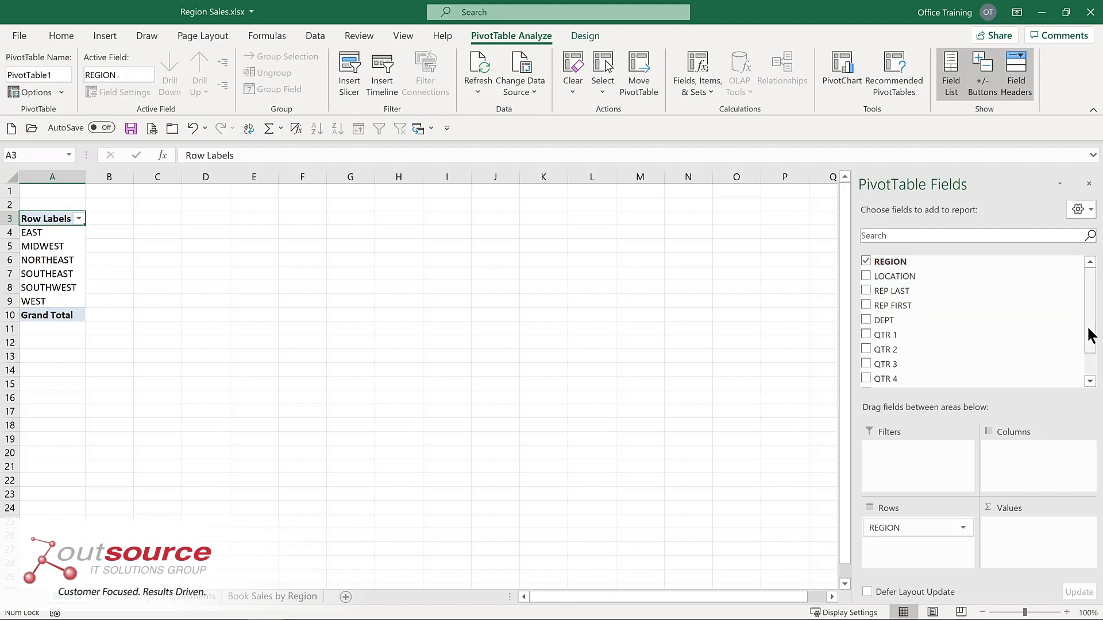
scroll(1090, 327, "down", 1)
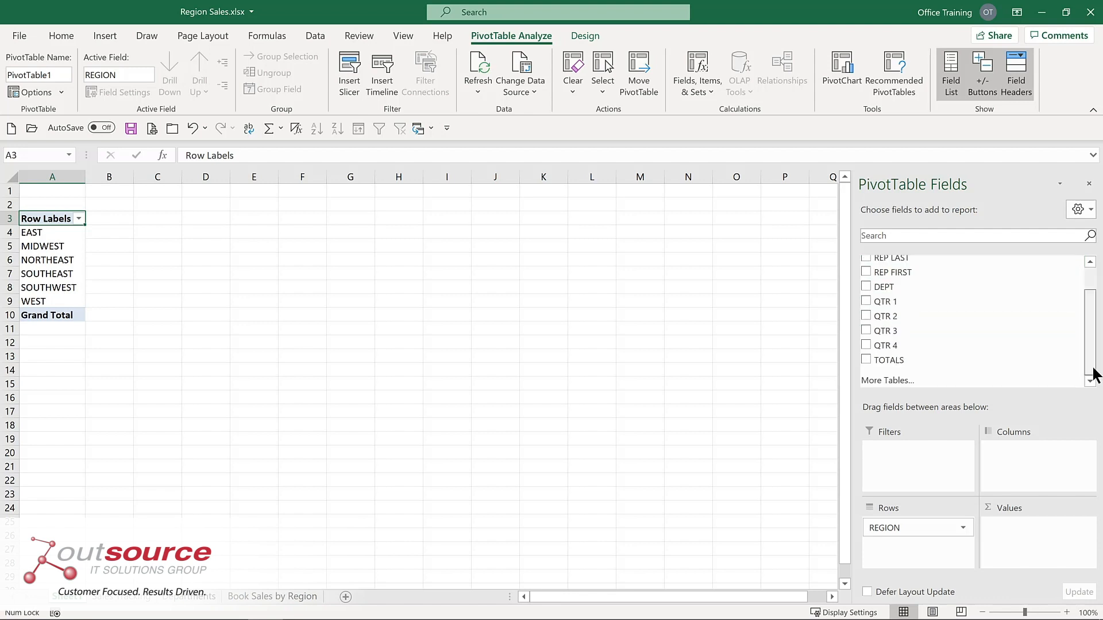
left_click(865, 360)
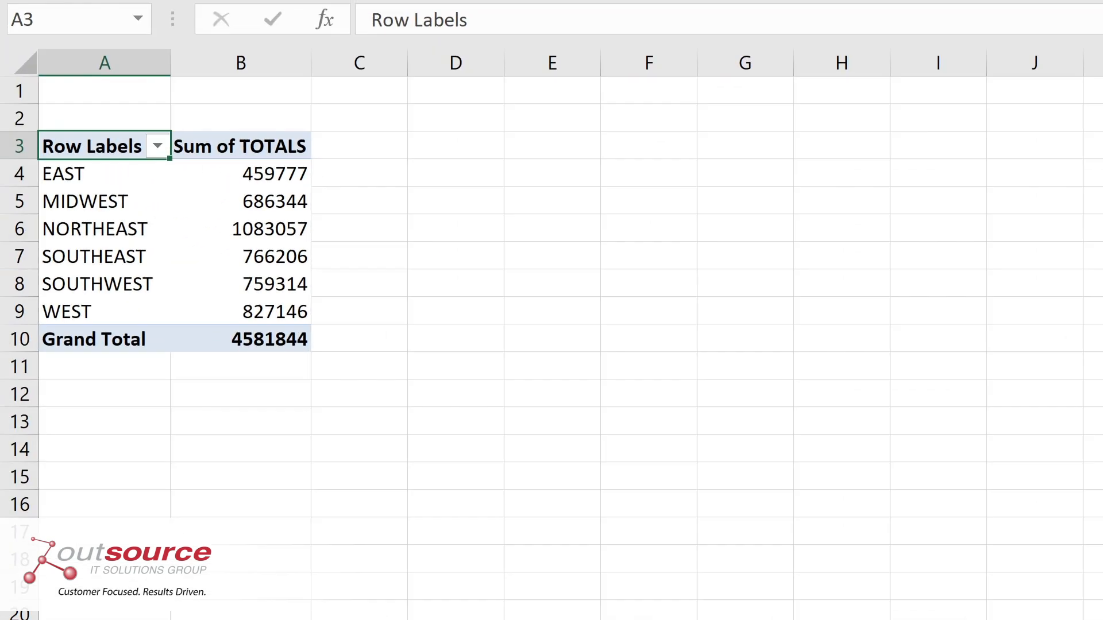
Format the Sum of TOTALS values as Currency with the $ symbol and 0 decimal places.
mouse_move(220, 229)
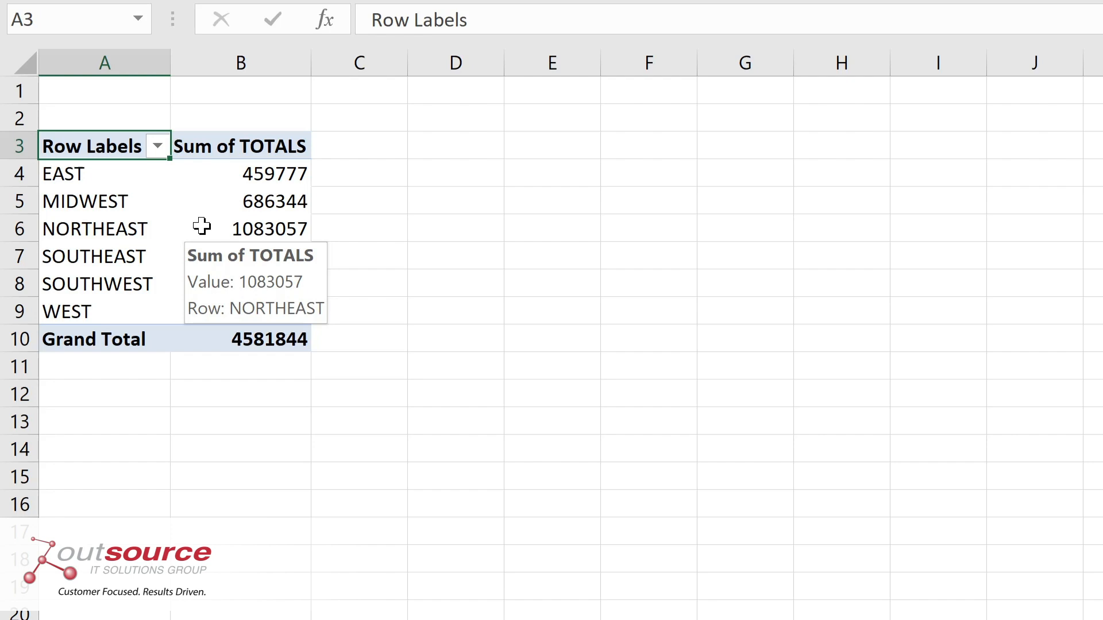
right_click(202, 226)
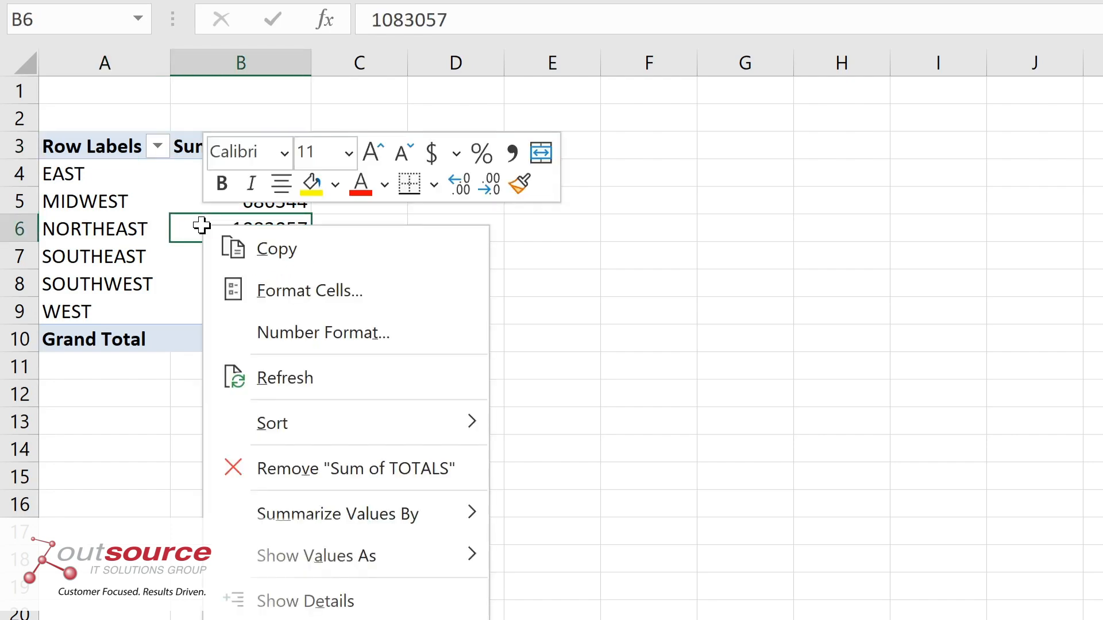
left_click(273, 333)
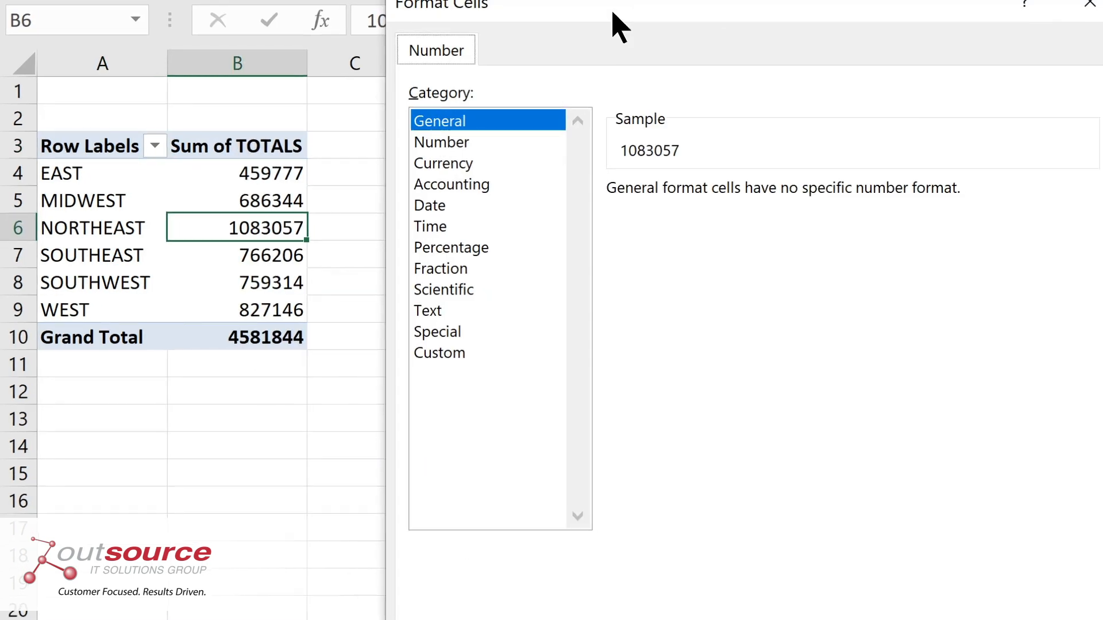
left_click(304, 152)
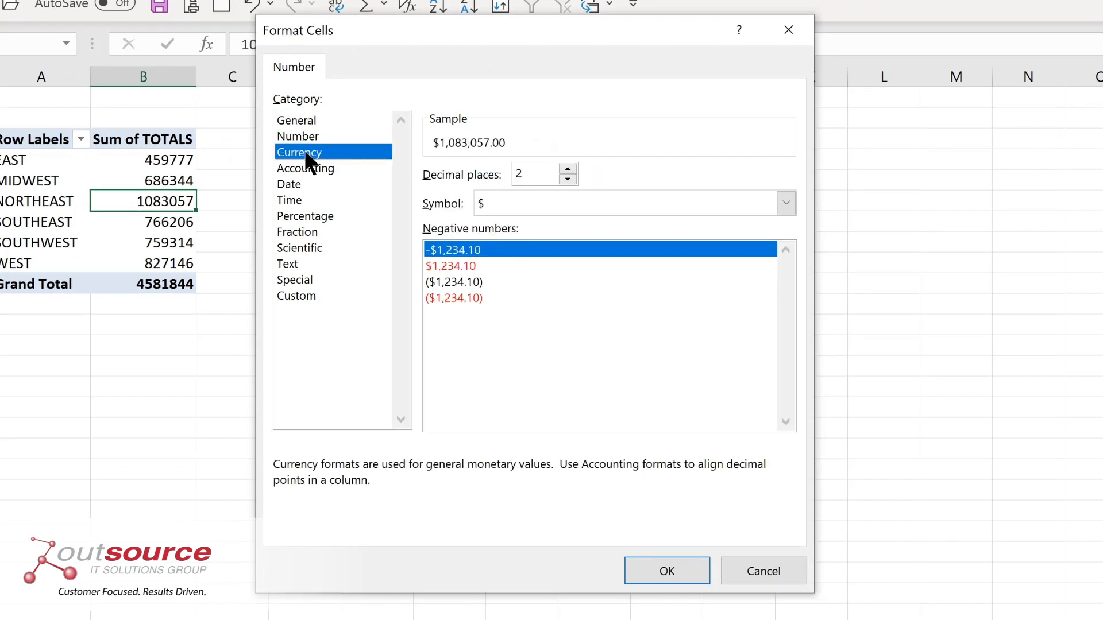
left_click(567, 180)
left_click(568, 180)
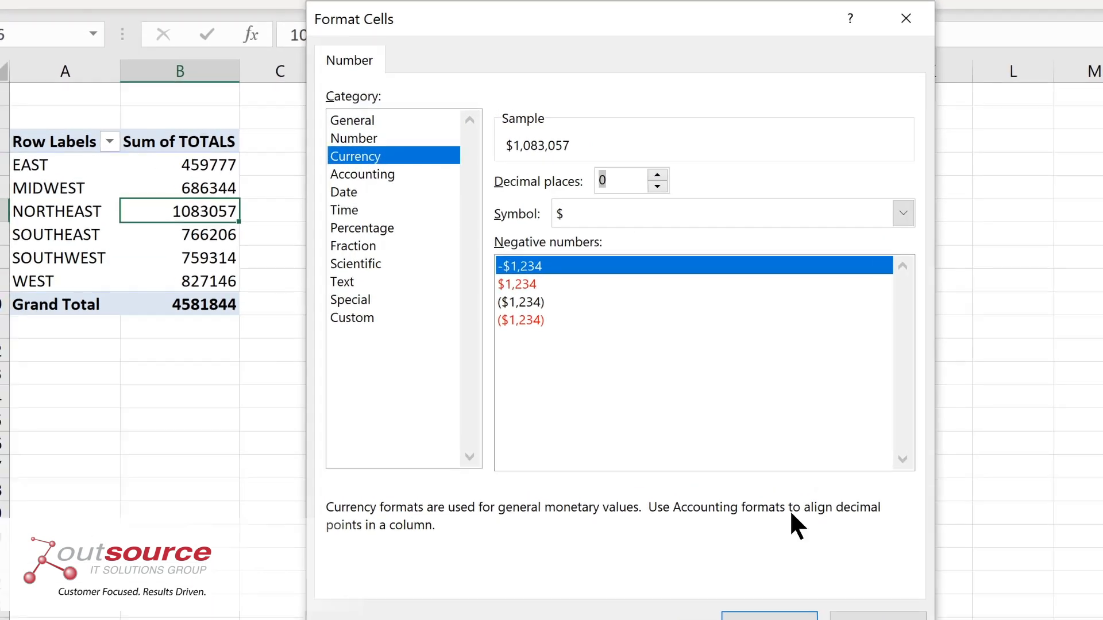
left_click(666, 571)
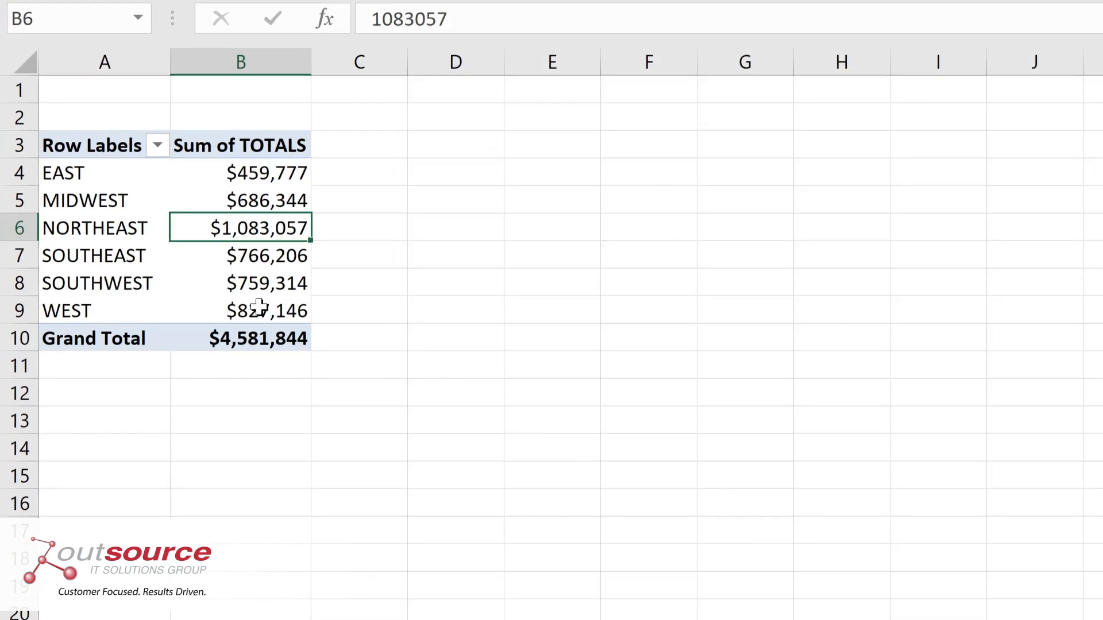
Add the DEPT field to the PivotTable and place it in the Columns area.
mouse_move(269, 255)
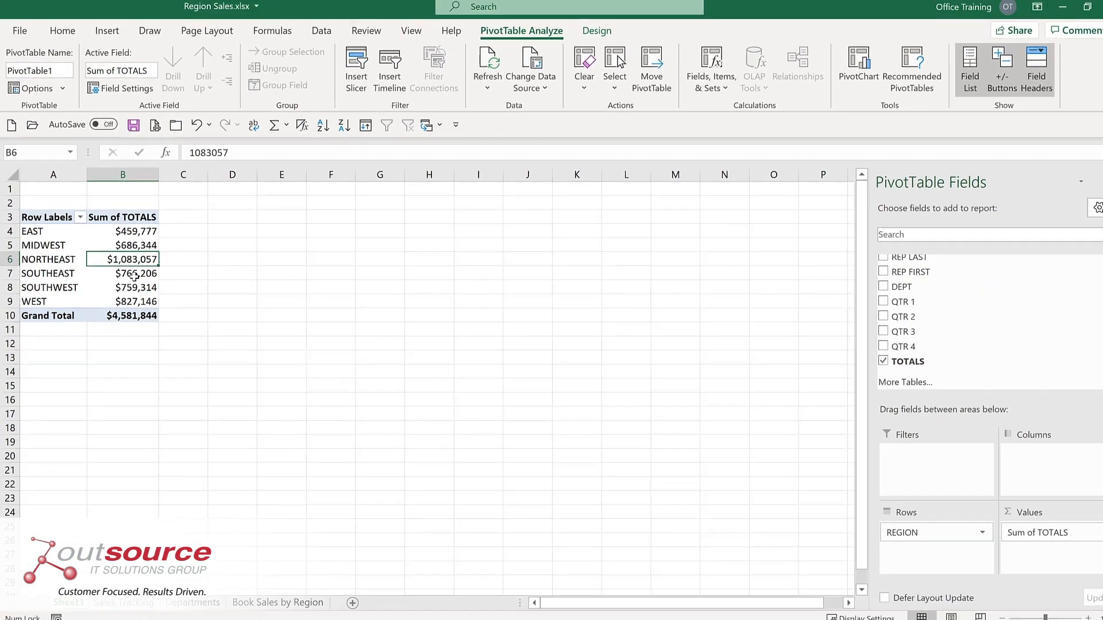
left_click(865, 287)
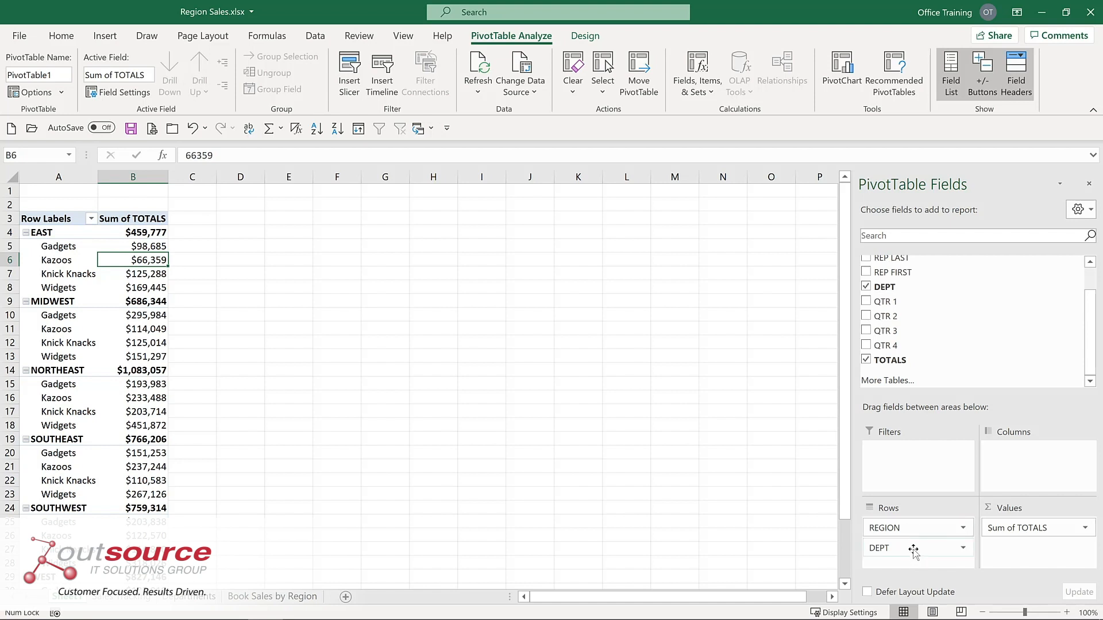
left_click_drag(914, 551, 1032, 458)
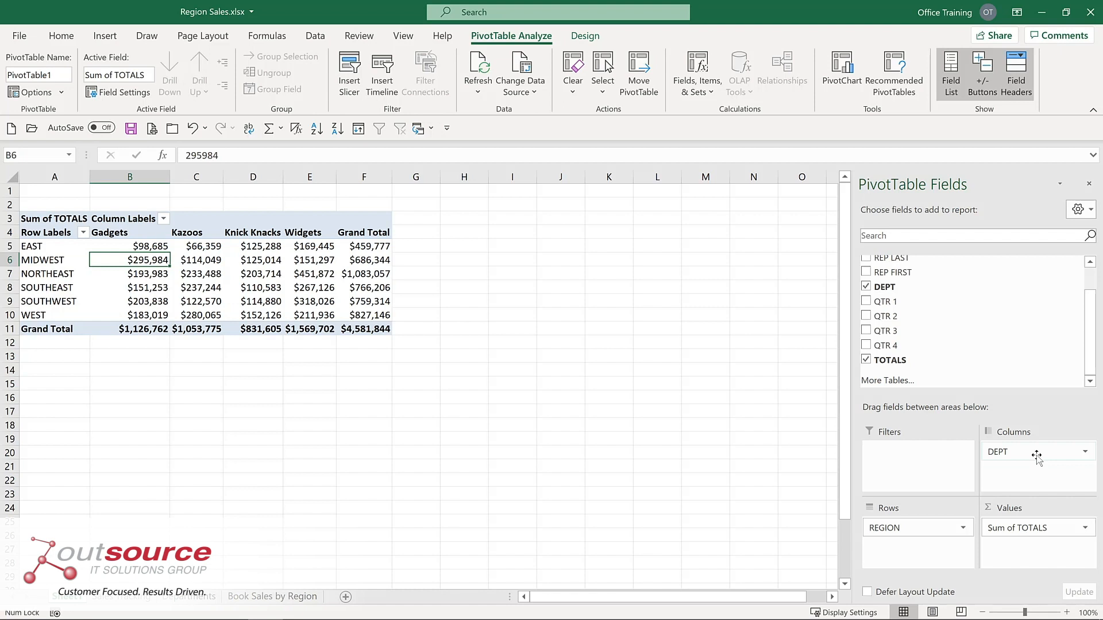
mouse_move(241, 269)
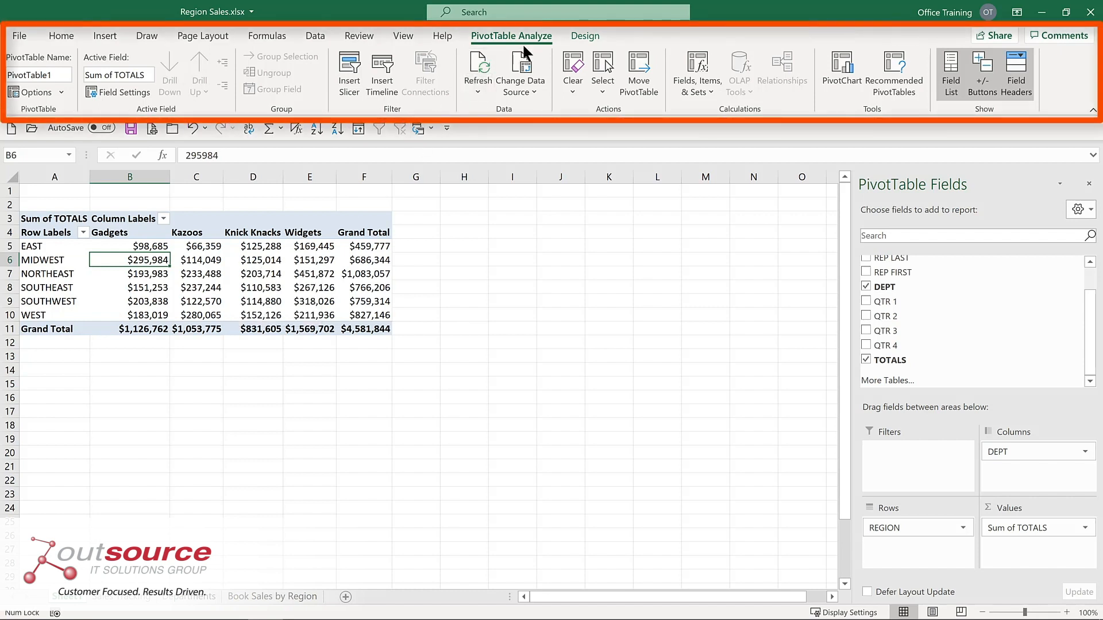
left_click(583, 35)
left_click(509, 38)
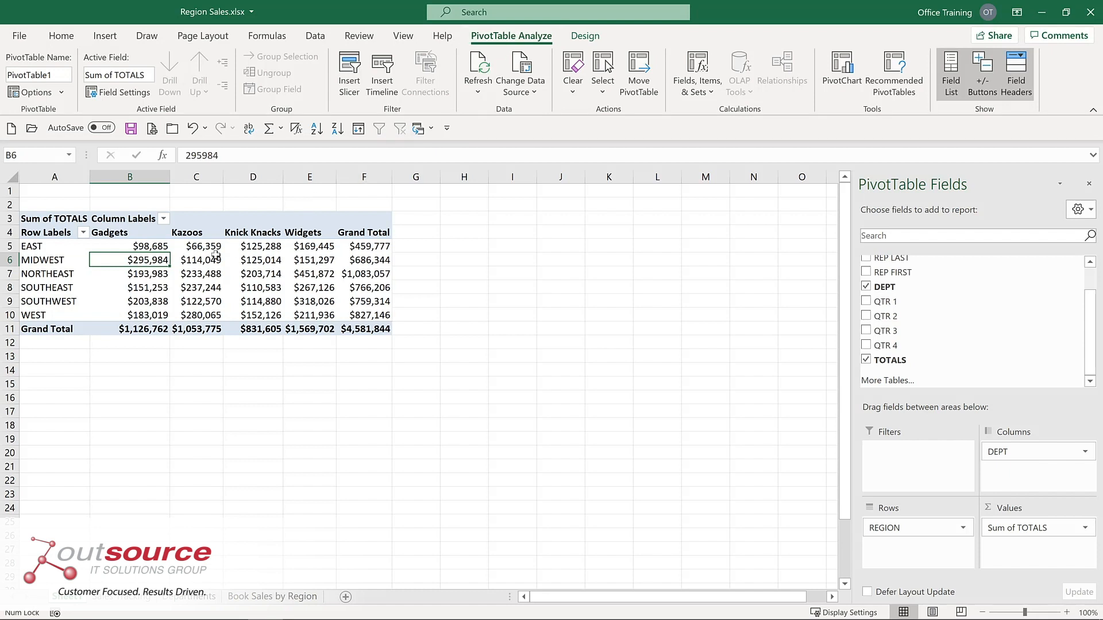
Add the LOCATION field to the PivotTable rows so the cities are grouped beneath each region.
mouse_move(214, 256)
mouse_move(150, 248)
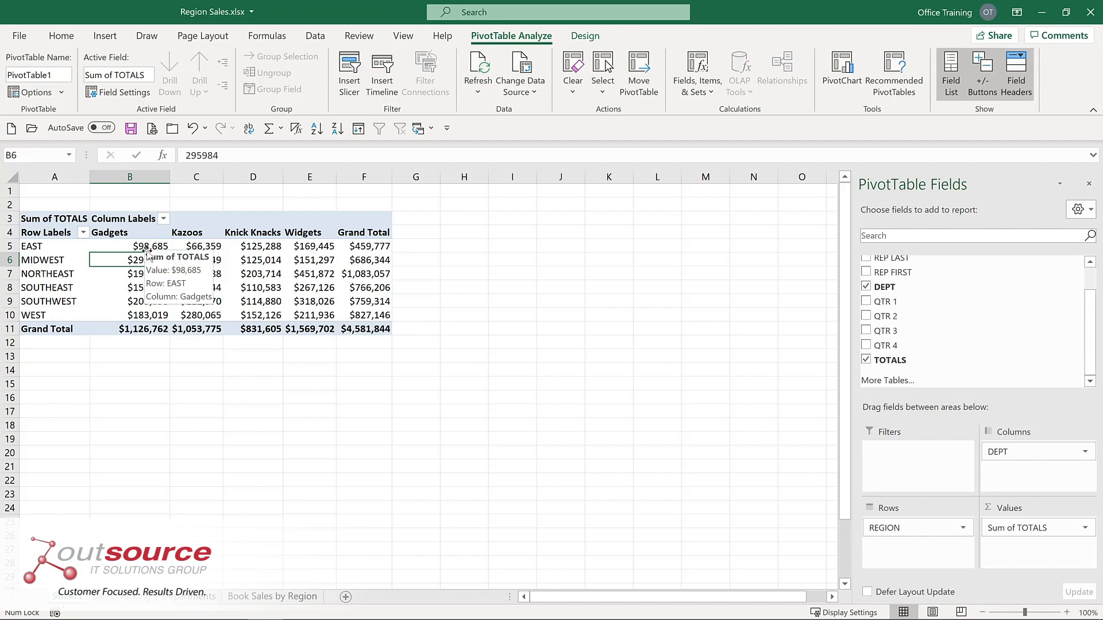
scroll(867, 279, "up", 1)
left_click(865, 277)
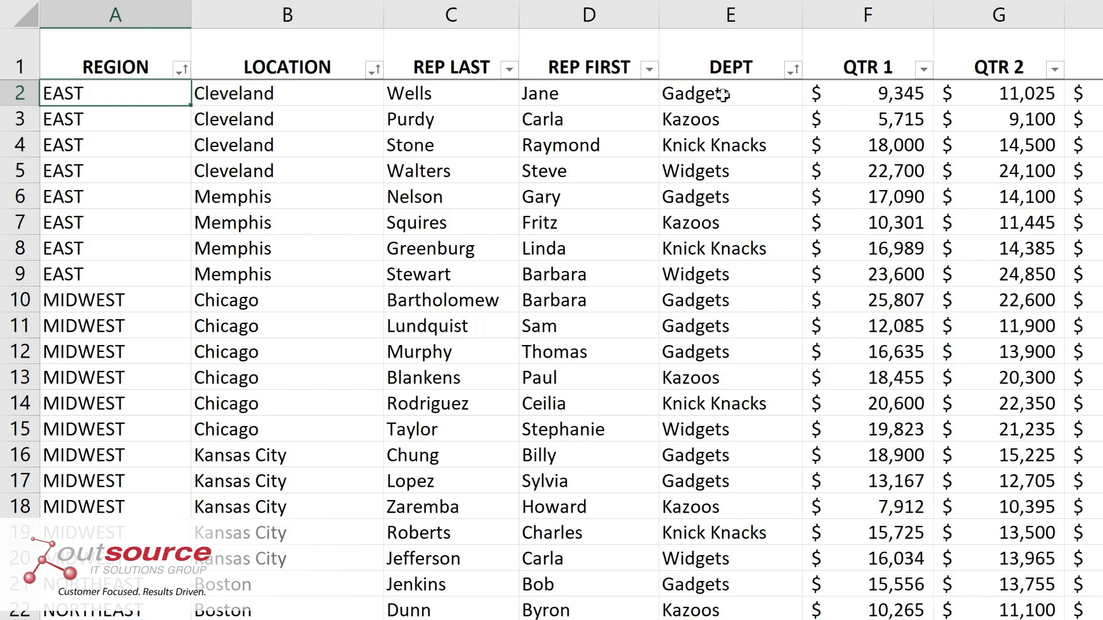
In the Sales Tracking source data, set the QTR 1 amount in cell F2 to 100000.
left_click(877, 92)
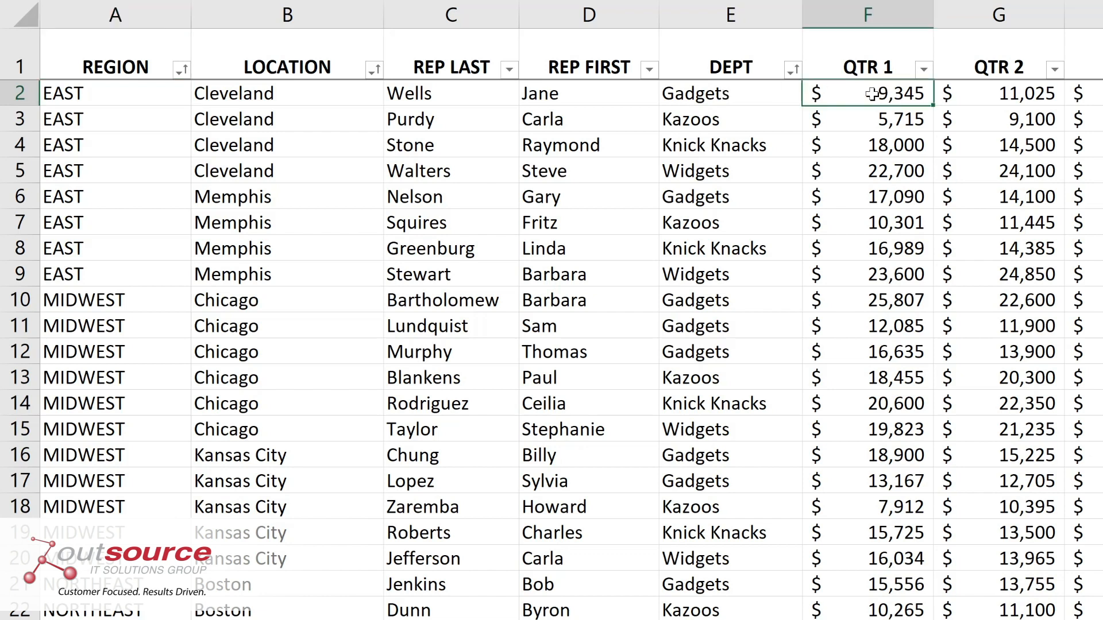
type("100000")
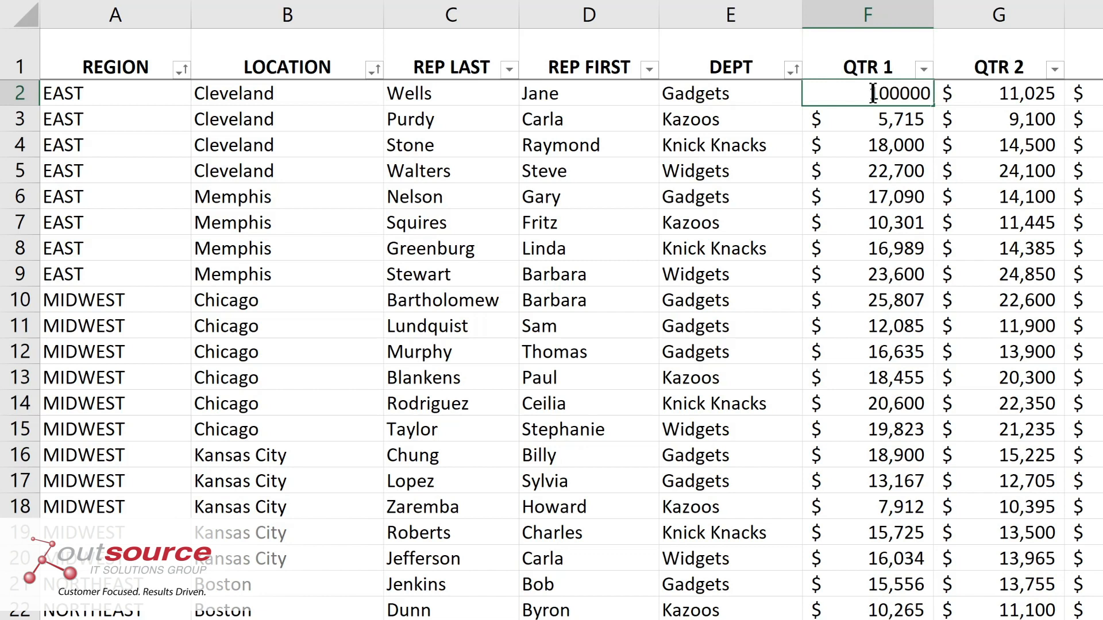
key("Return")
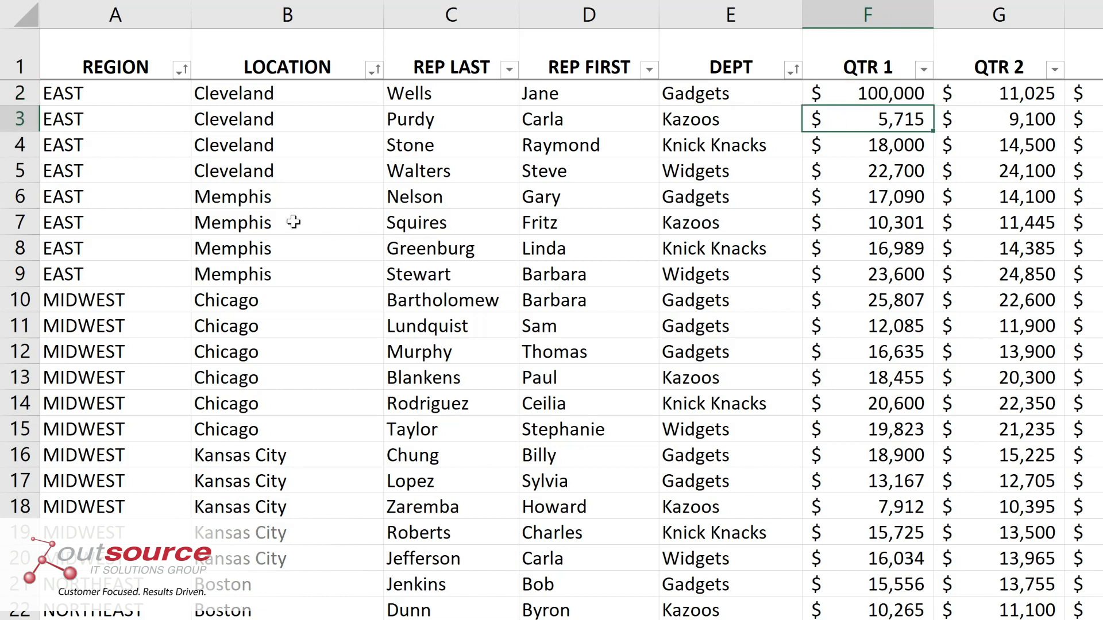
Change the location in cell B6 of the source data to Cleveland.
left_click(253, 197)
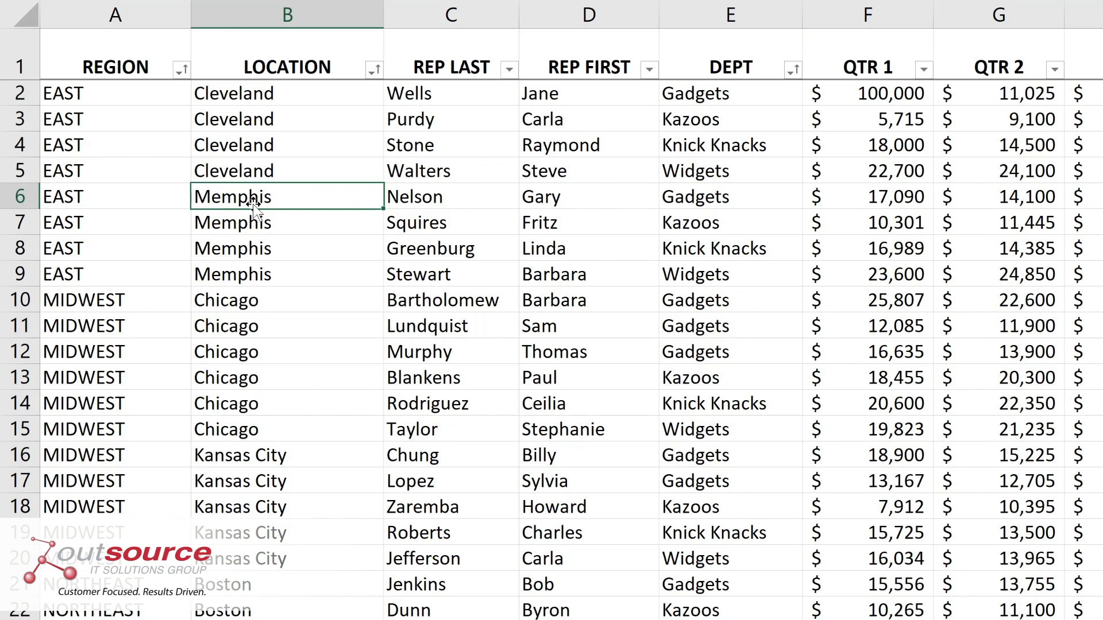
type("c")
key("BackSpace")
type("Cl")
key("Return")
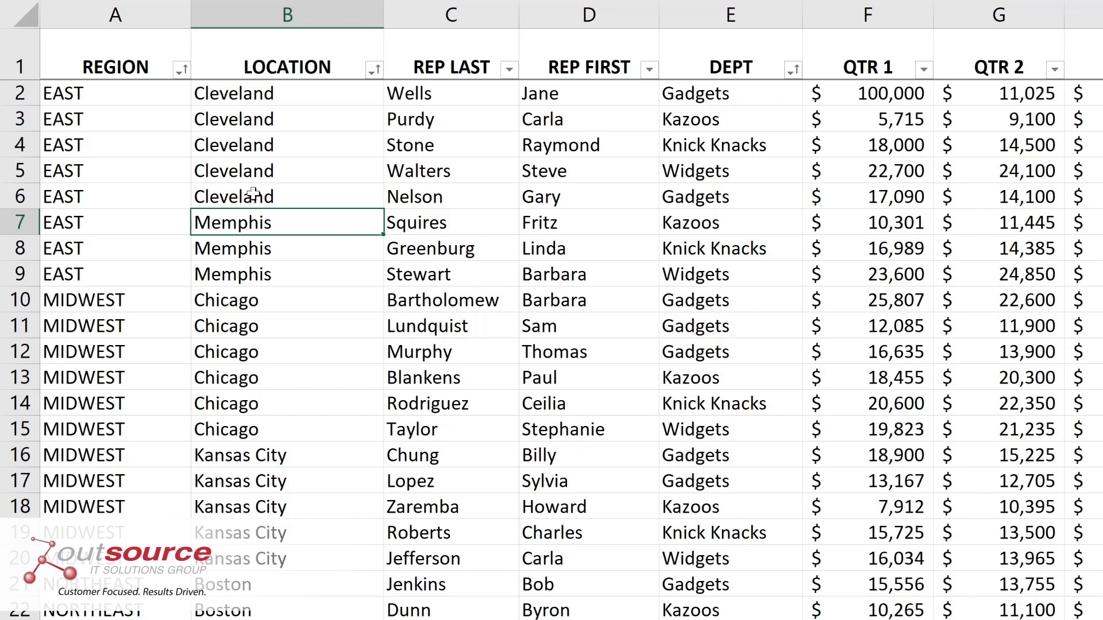
left_click(722, 200)
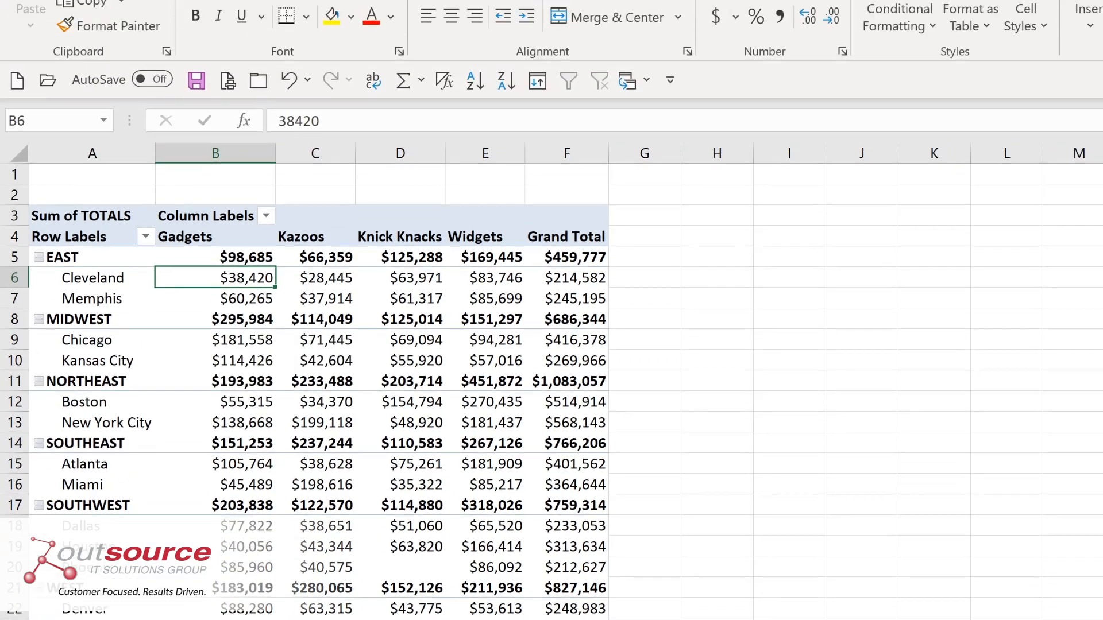
Return to the PivotTable and refresh all data sources so it picks up the source edits.
left_click(767, 27)
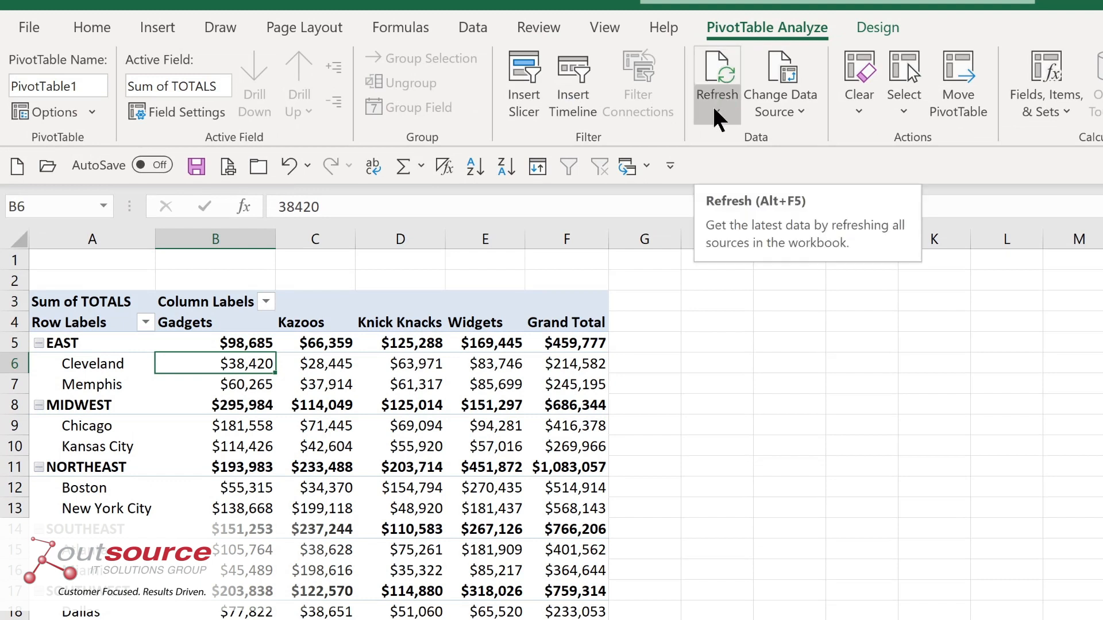
key("alt+F5")
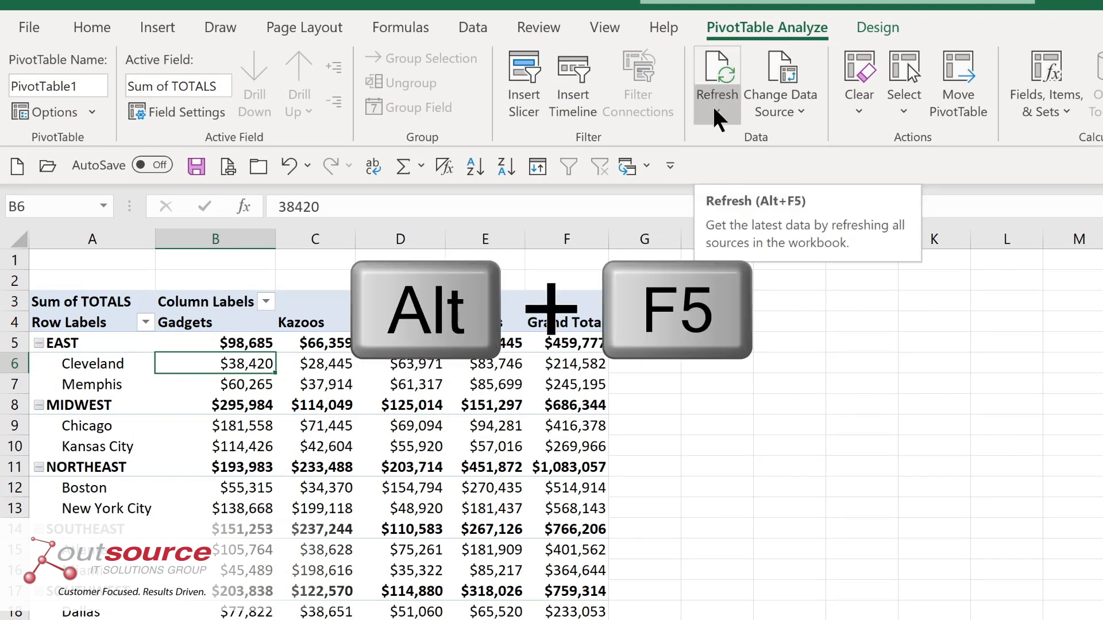
left_click(715, 110)
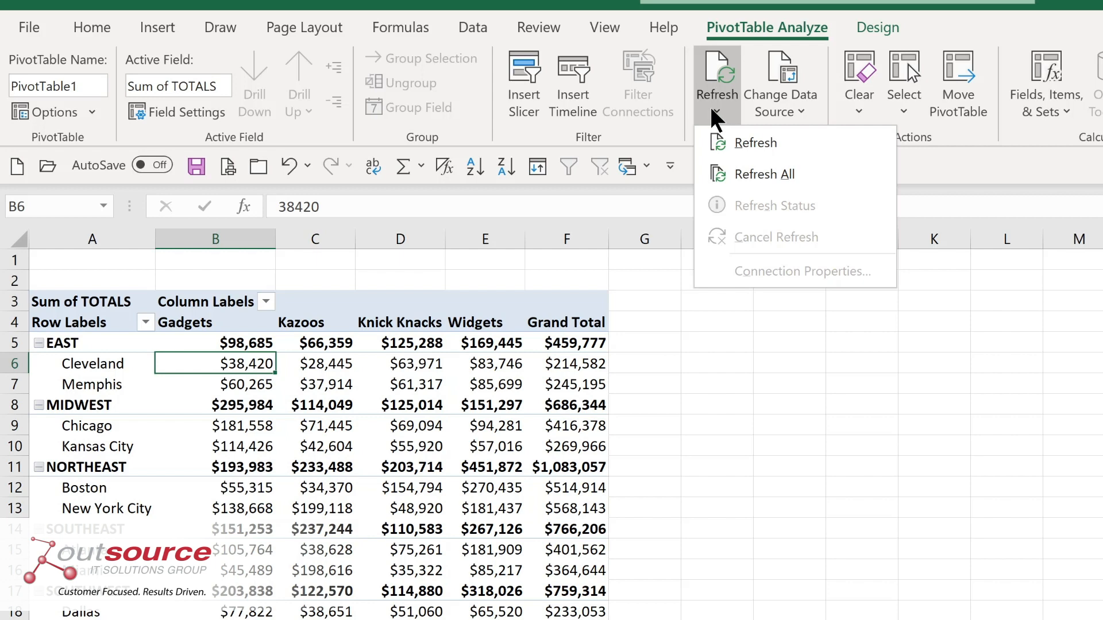
left_click(749, 175)
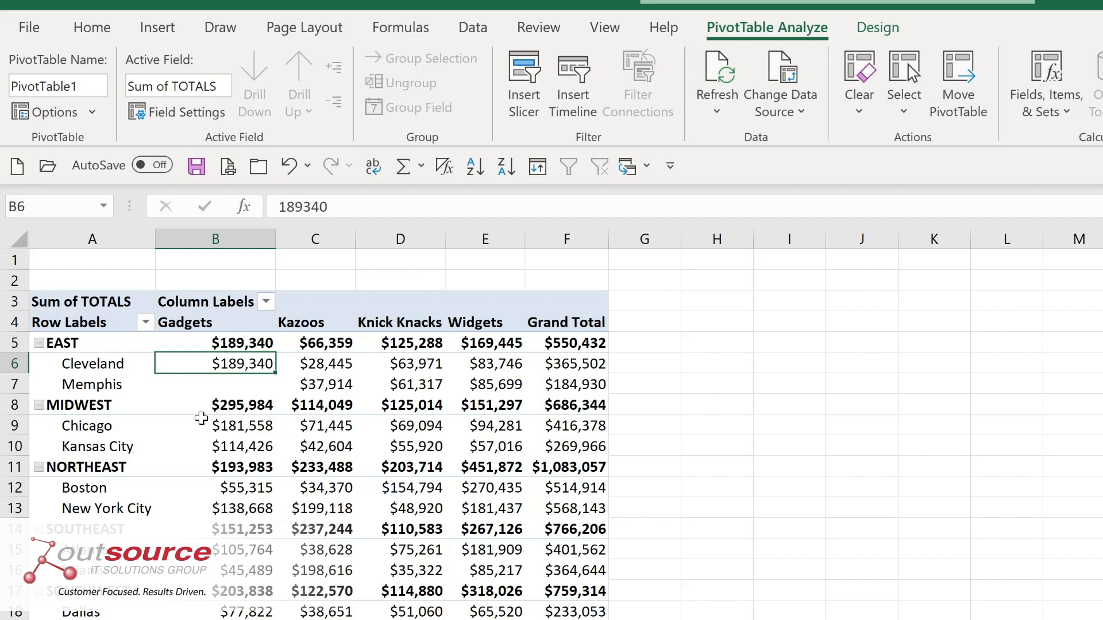
Review the PivotTable's data source range and accept Sales Tracking A1:J77.
mouse_move(231, 400)
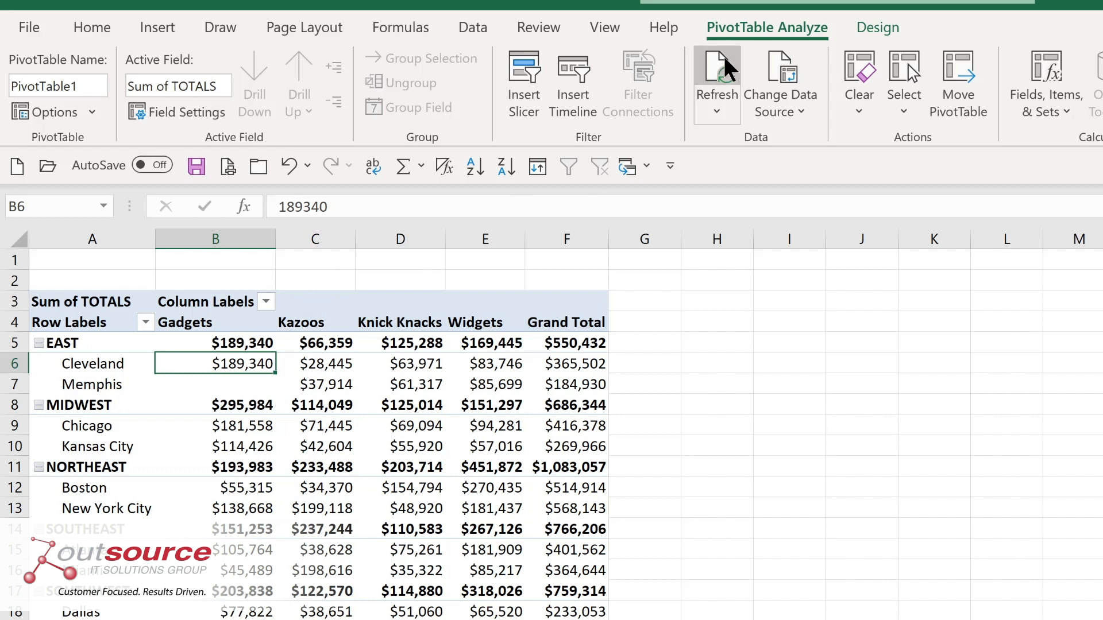
left_click(792, 117)
left_click(788, 133)
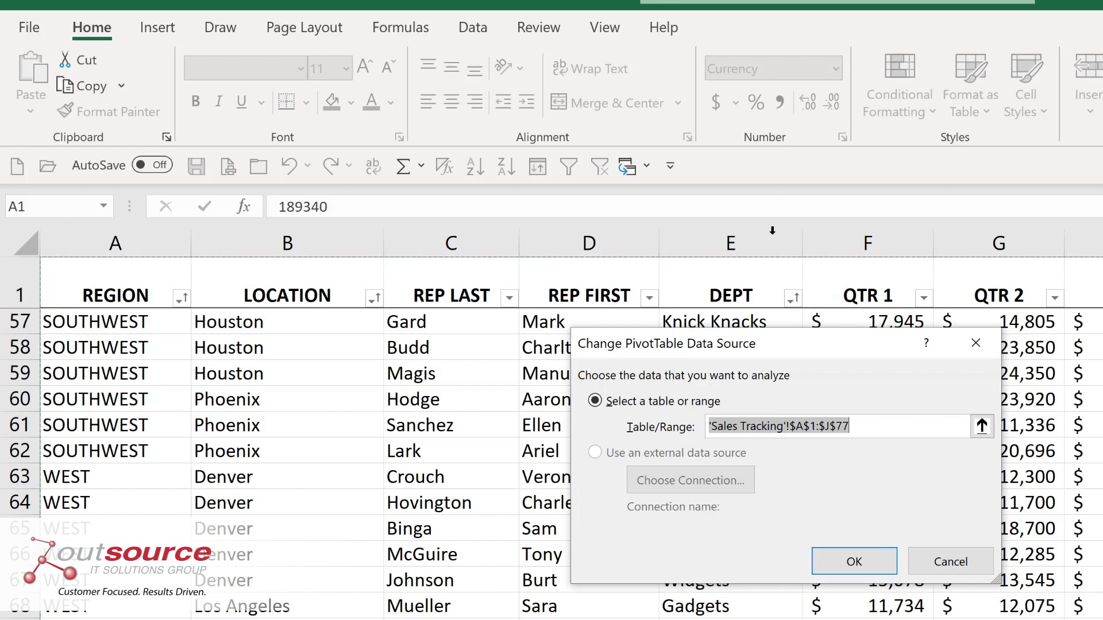
left_click(866, 554)
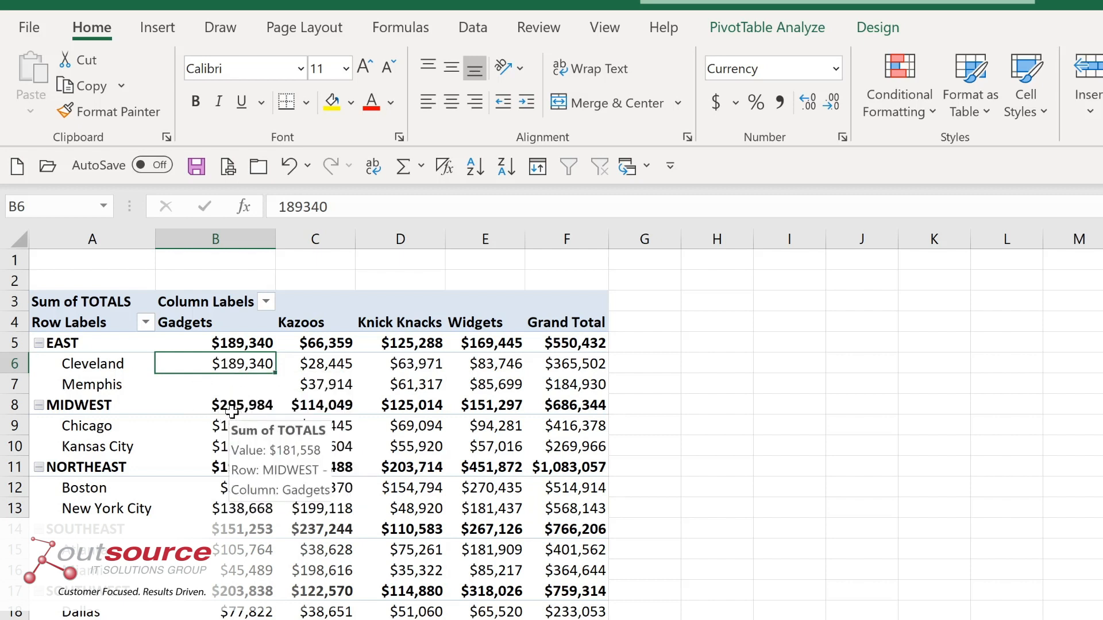
Extract the source records behind the Chicago Gadgets total onto a separate sheet.
mouse_move(230, 430)
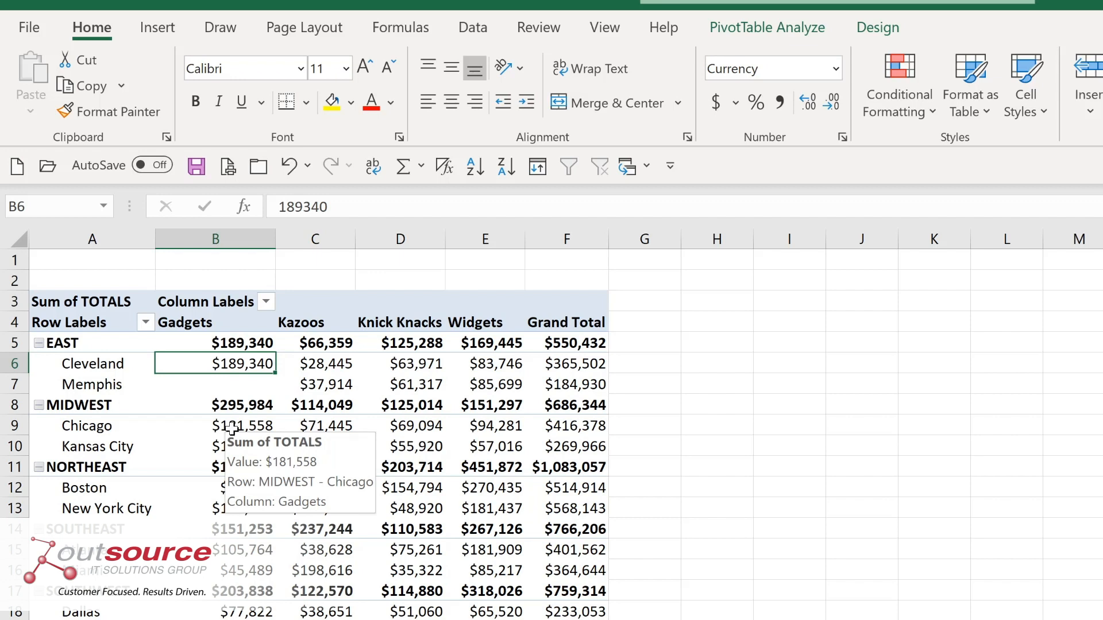
double_click(231, 428)
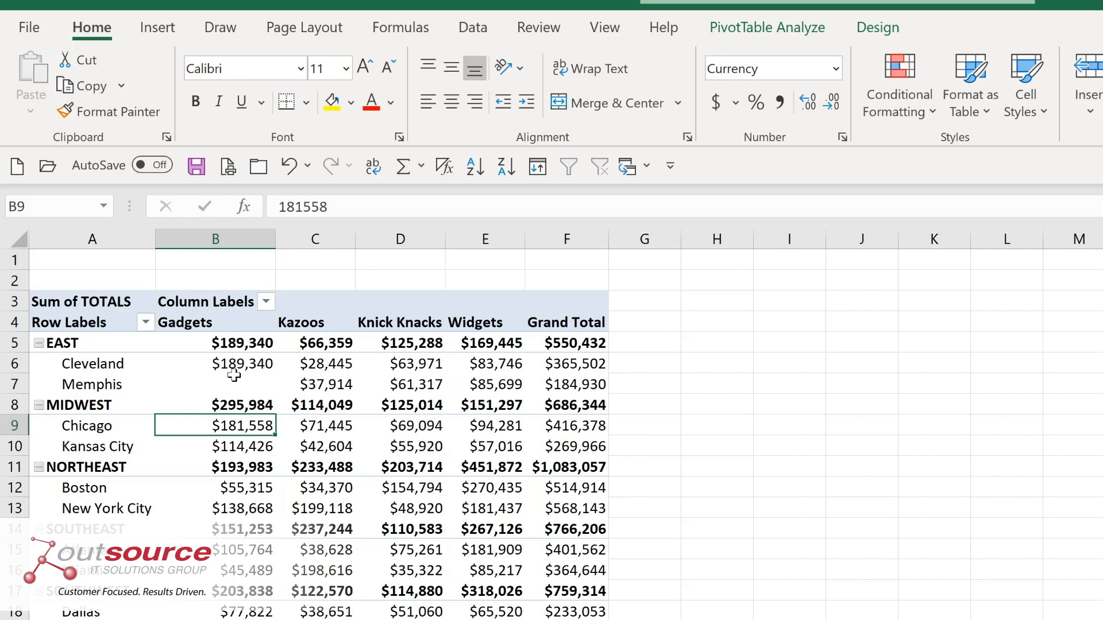
Return to the PivotTable sheet and collapse the EAST region's location details.
mouse_move(234, 375)
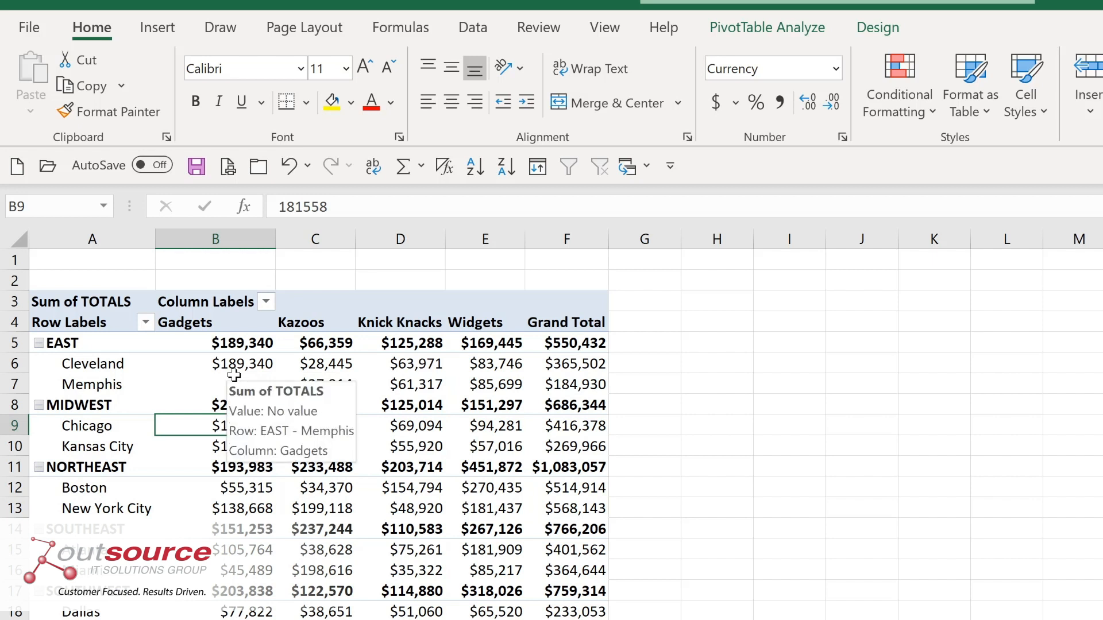
mouse_move(89, 368)
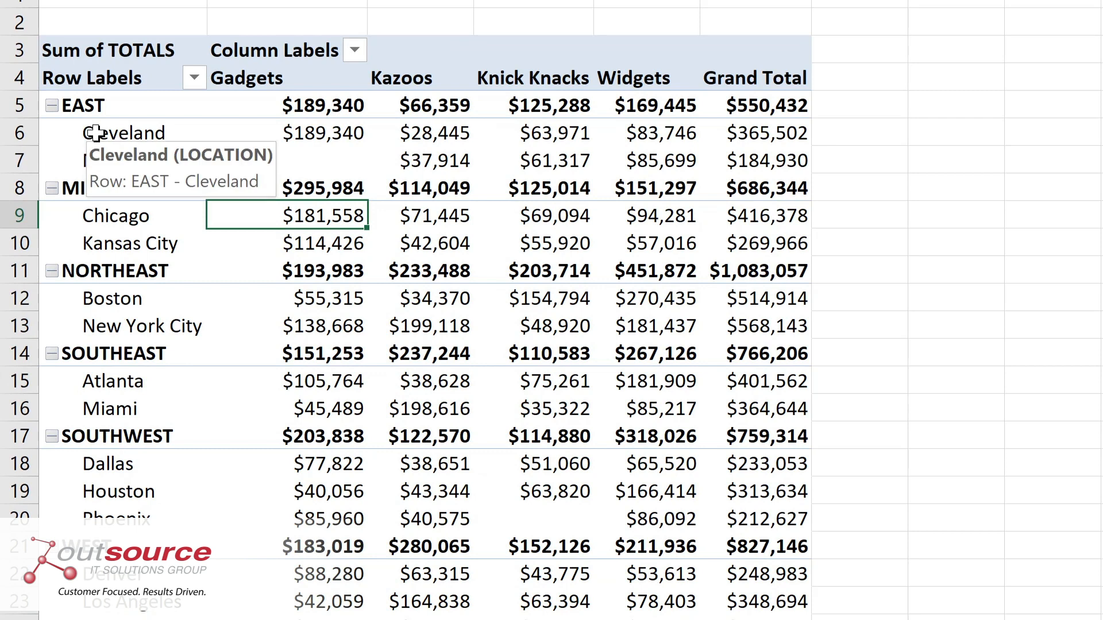
left_click(52, 106)
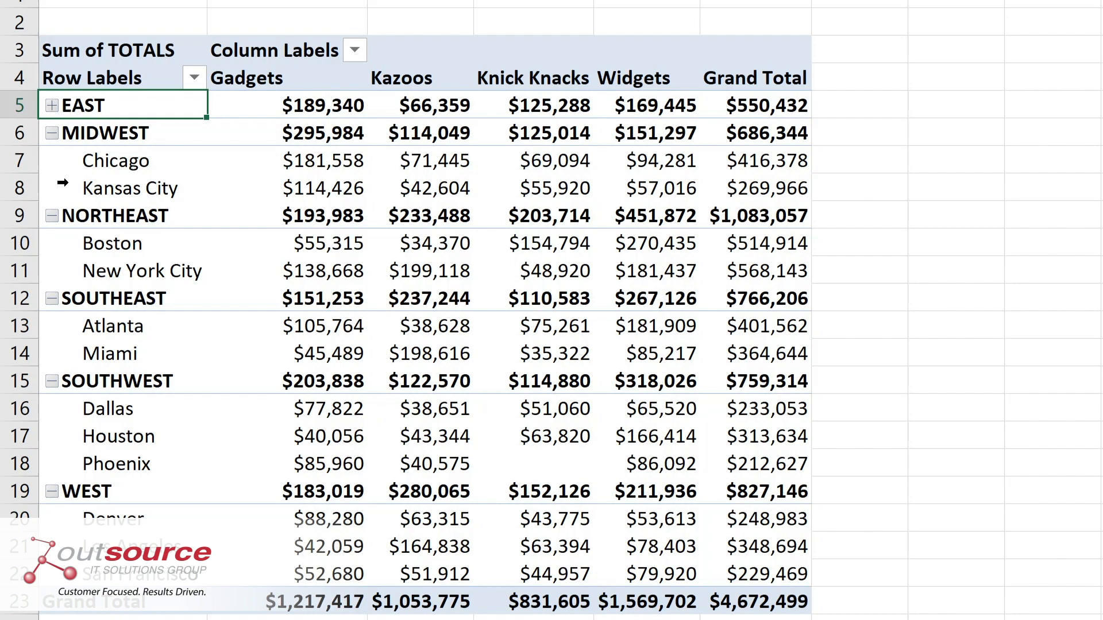
Expand the EAST region's locations and collapse the entire REGION field to its regional totals.
left_click(51, 105)
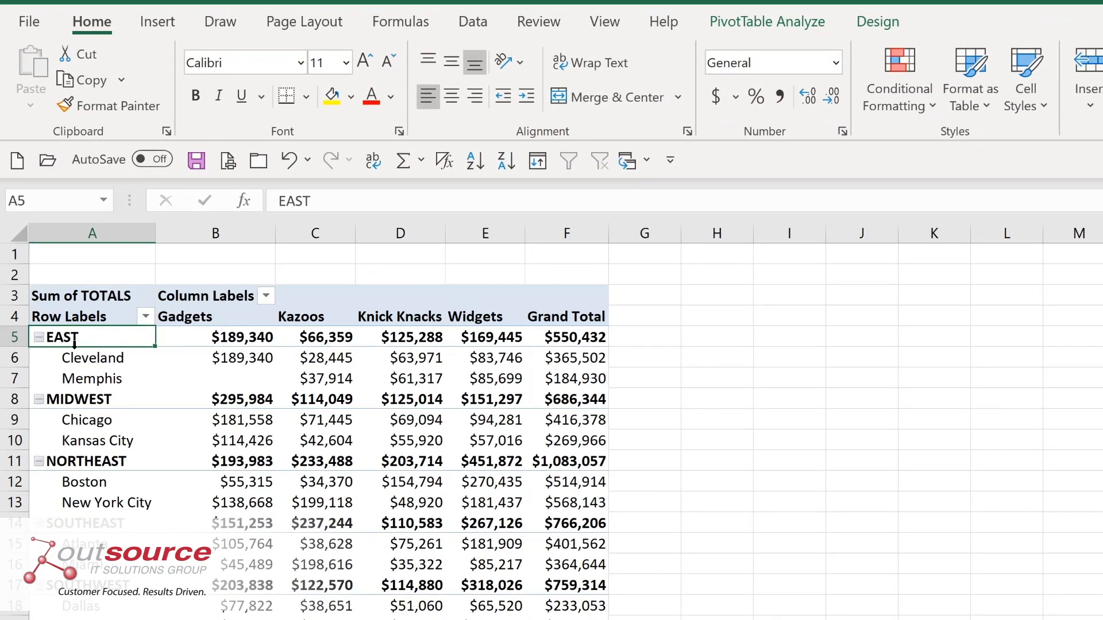
left_click(743, 24)
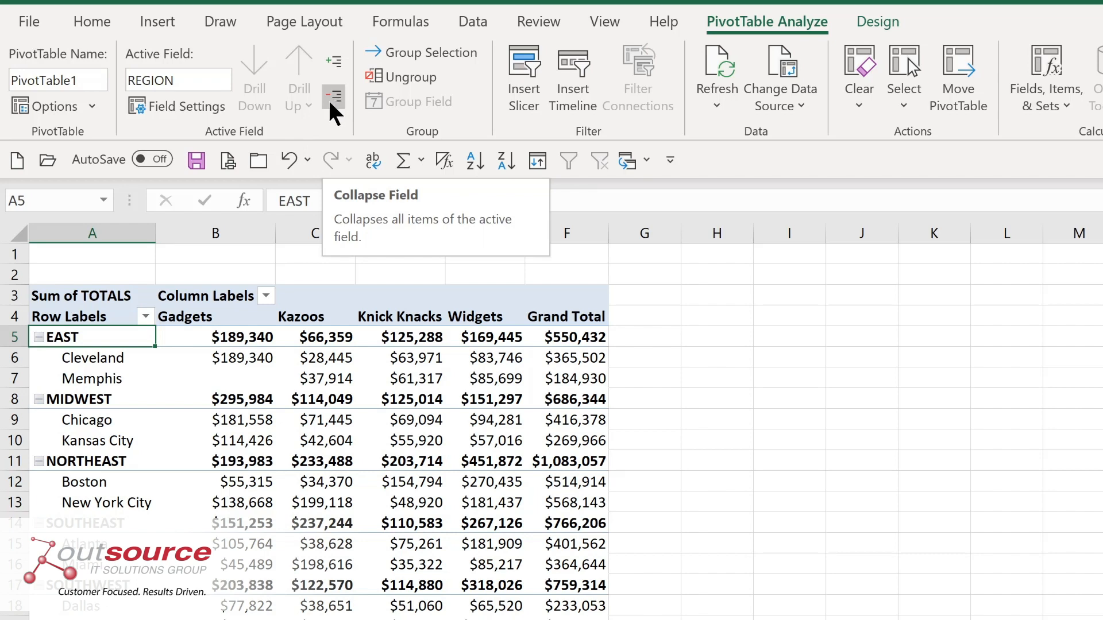
left_click(334, 97)
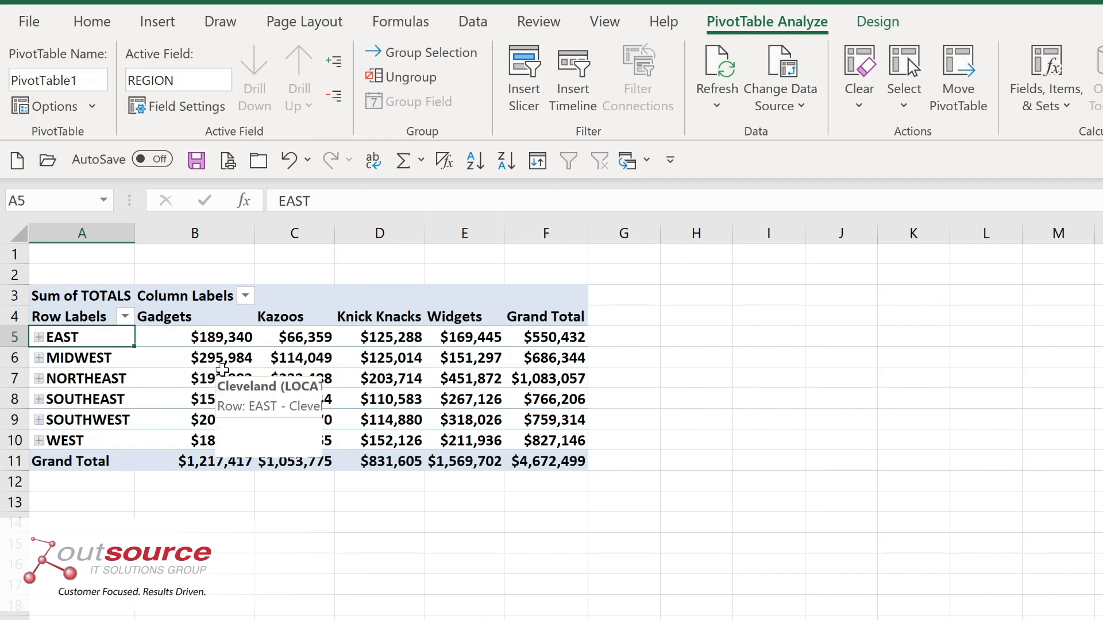
mouse_move(208, 362)
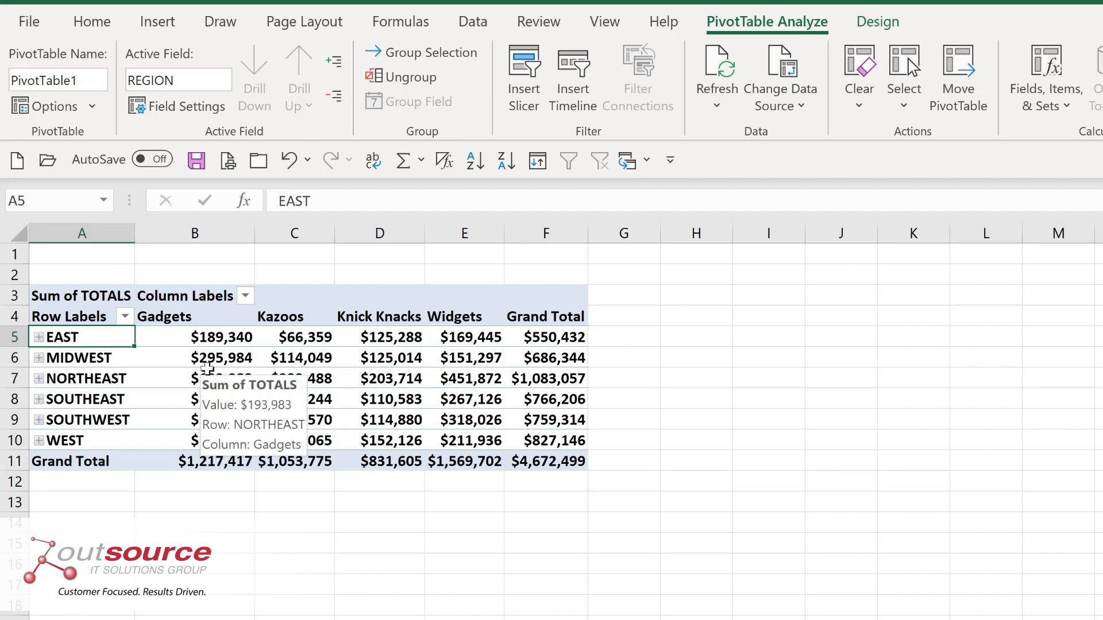
Expand the entire REGION field to show the location details under every region.
left_click(334, 59)
mouse_move(266, 360)
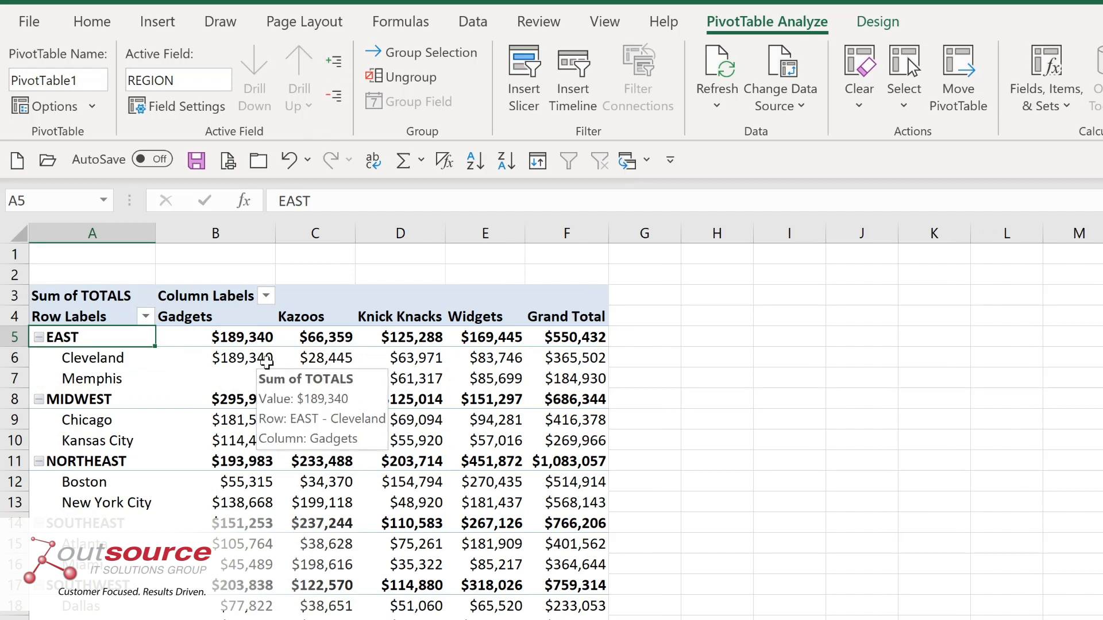
Apply the blue Medium PivotTable style with shaded region rows and show all subtotals at the bottom of each group.
left_click(884, 23)
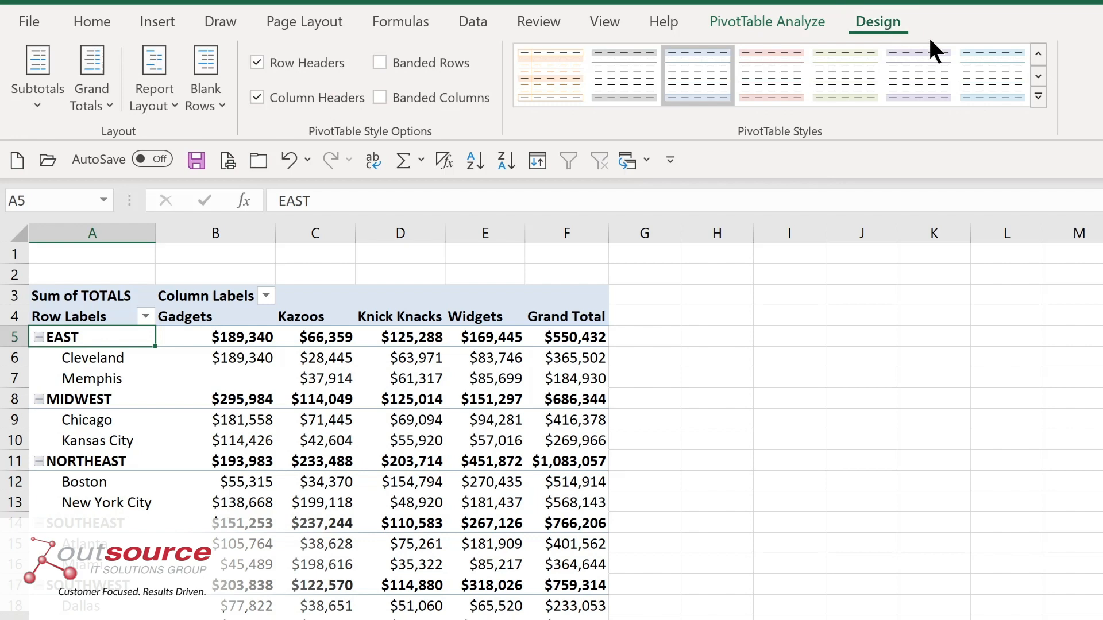
left_click(1038, 98)
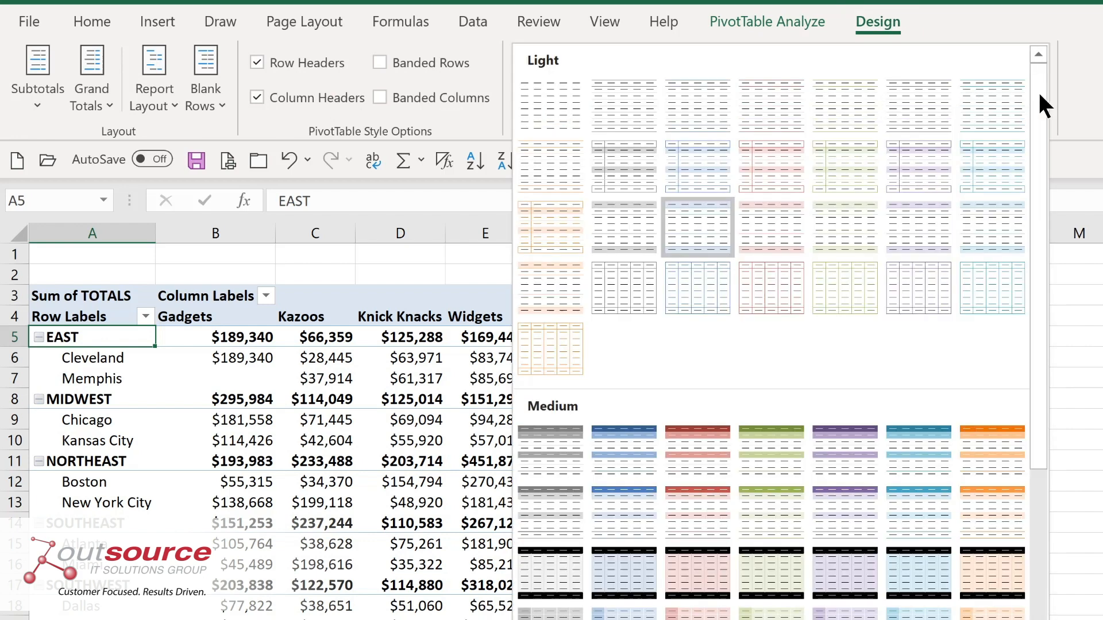
left_click(600, 464)
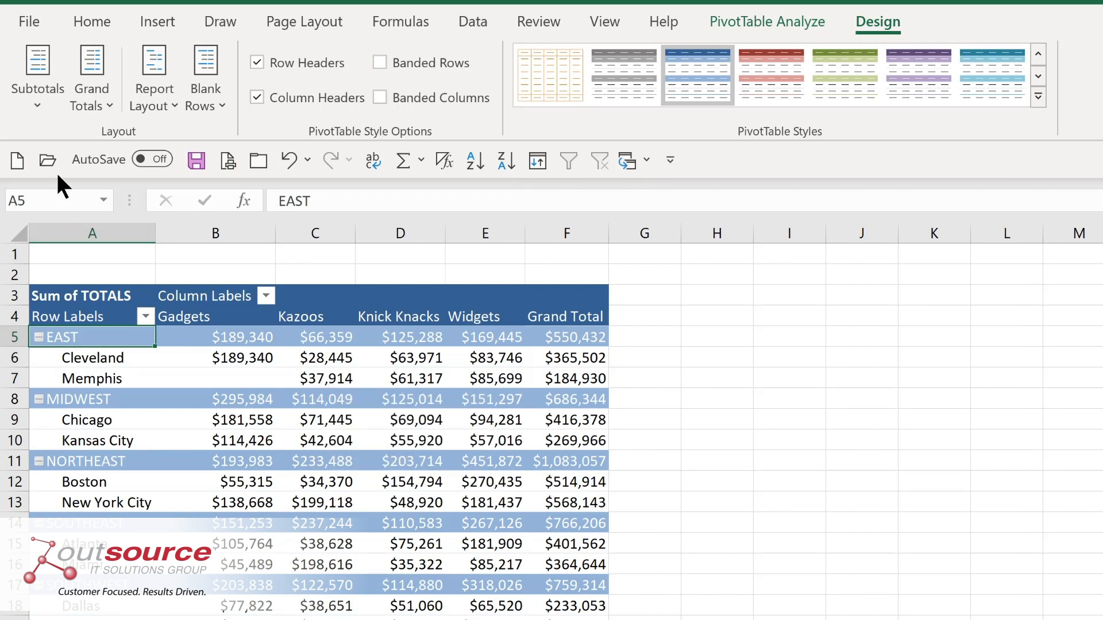
left_click(43, 108)
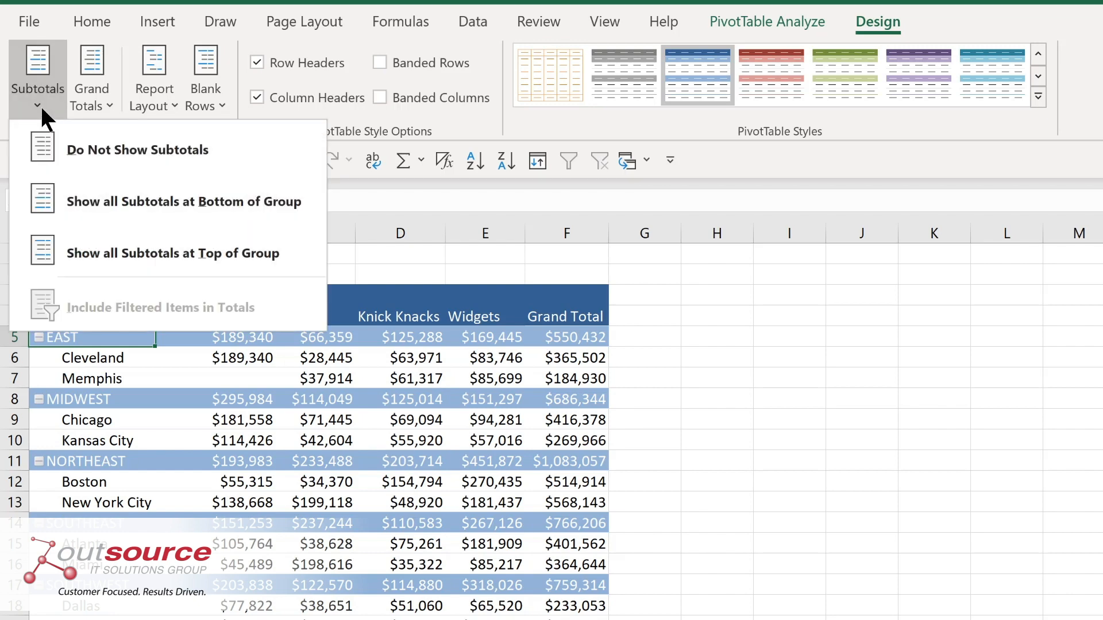
left_click(106, 202)
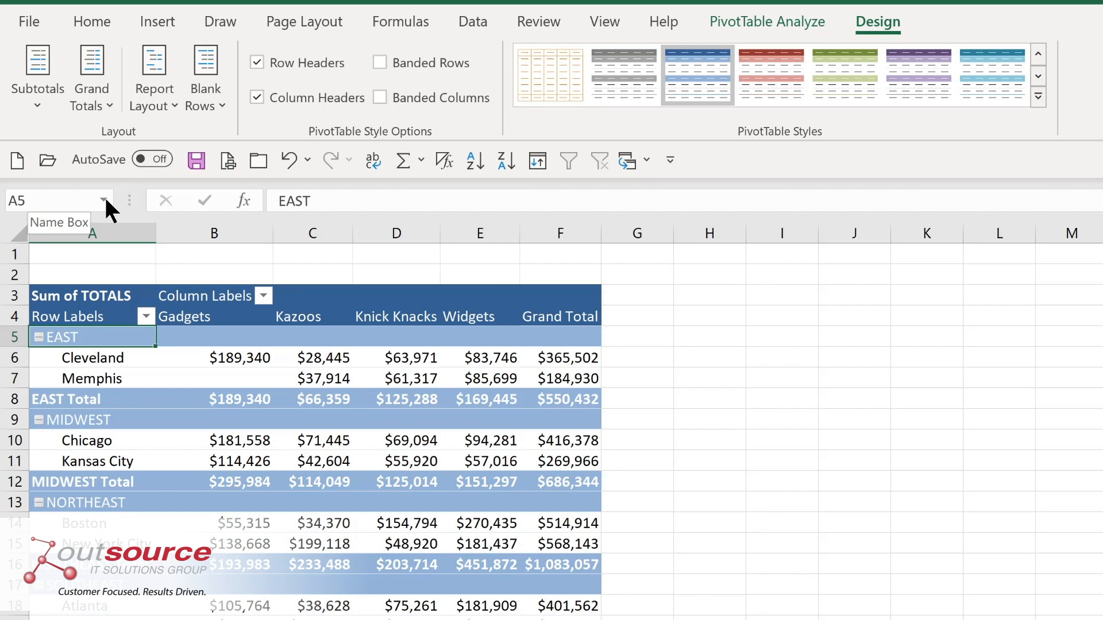
left_click(92, 102)
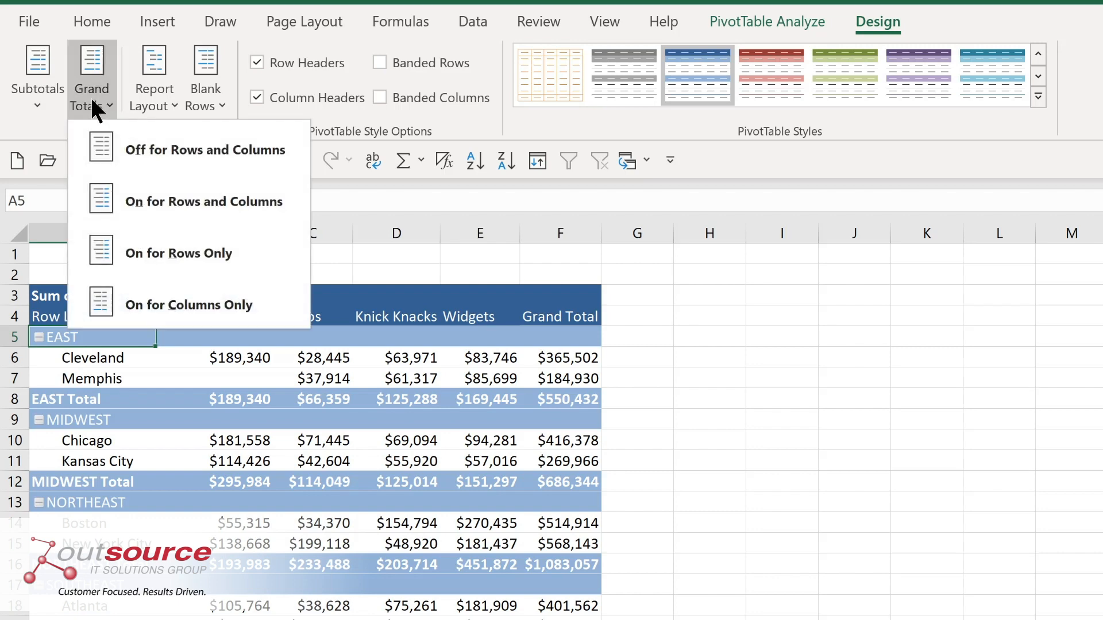
left_click(168, 102)
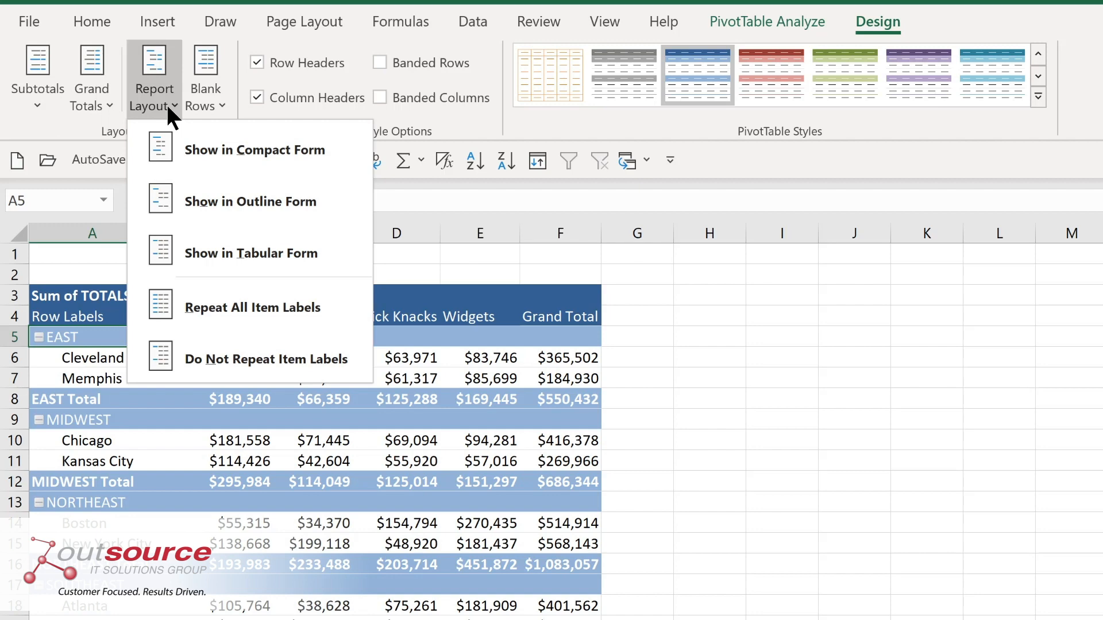
left_click(168, 105)
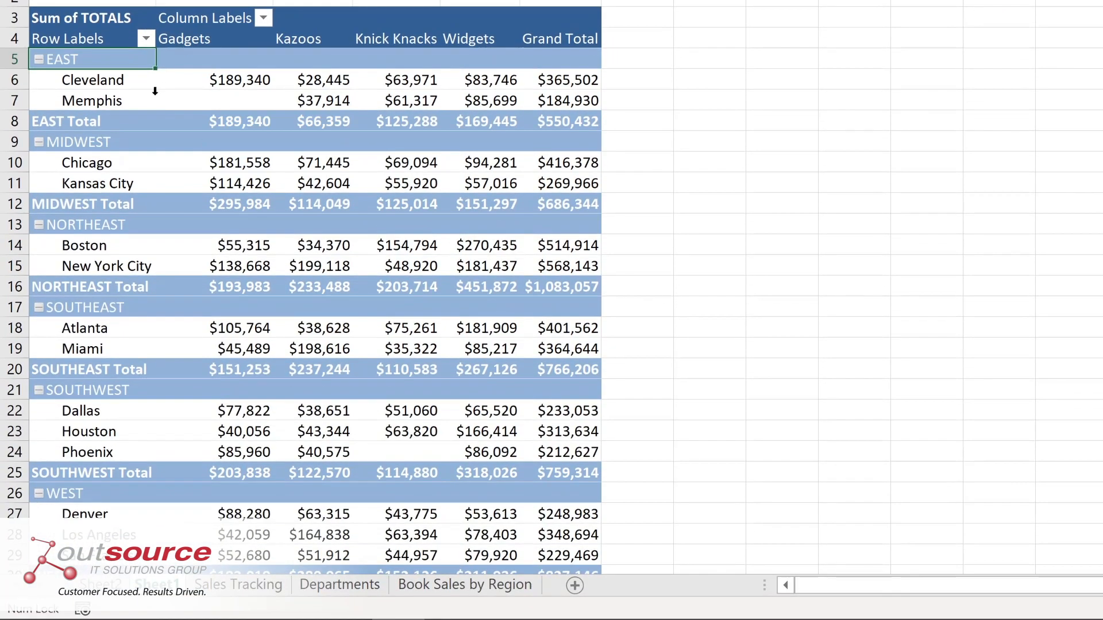
Filter the PivotTable's row labels to only the EAST, MIDWEST and NORTHEAST regions.
left_click(146, 38)
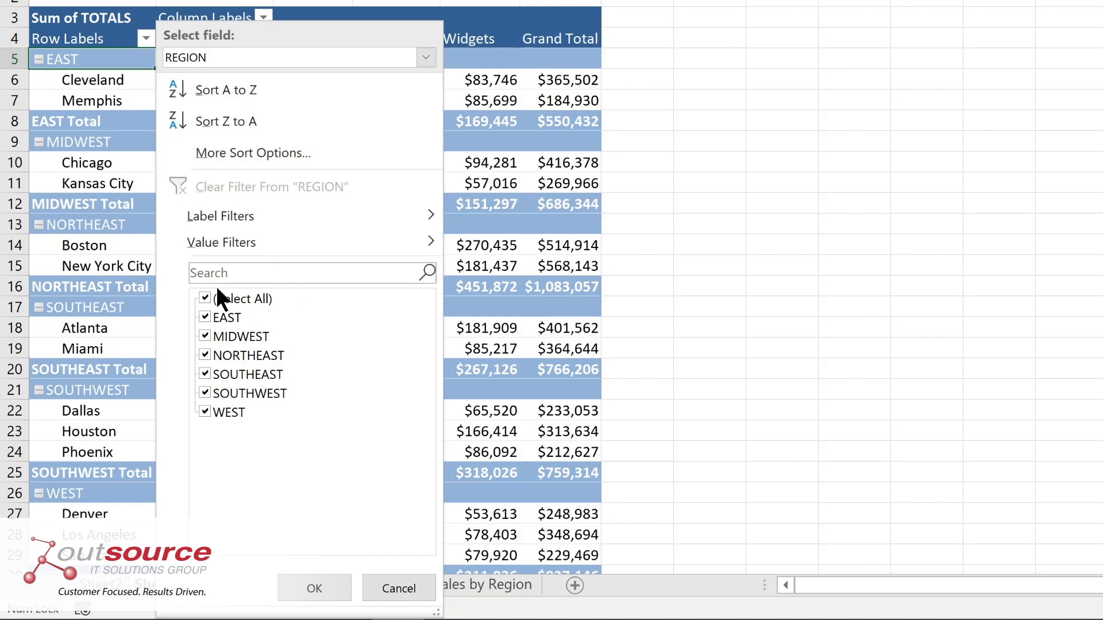
left_click(202, 295)
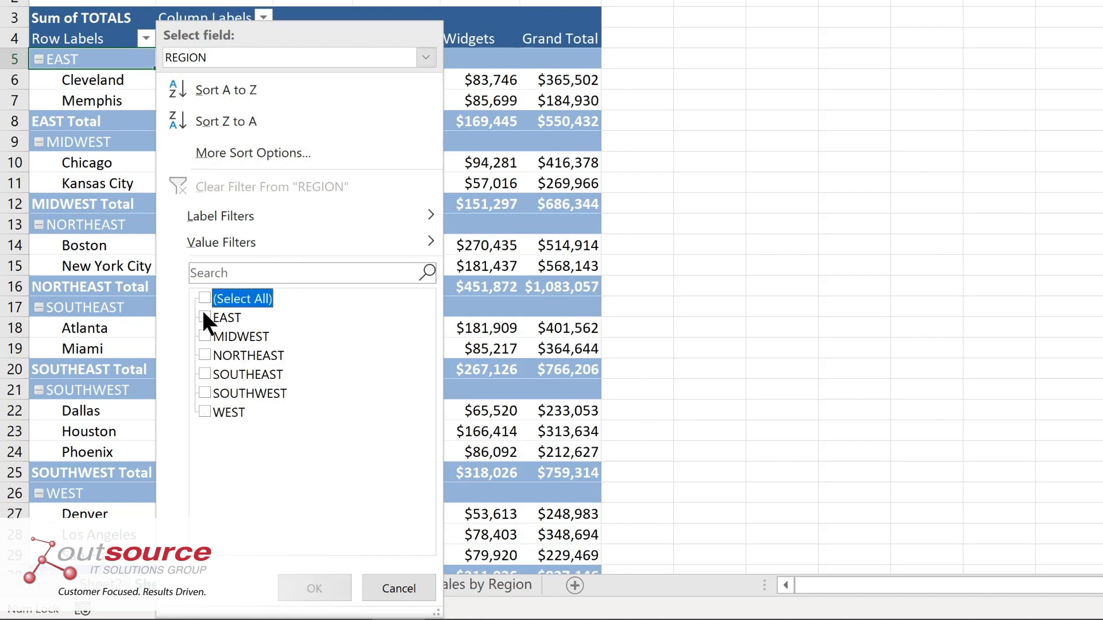
left_click(202, 315)
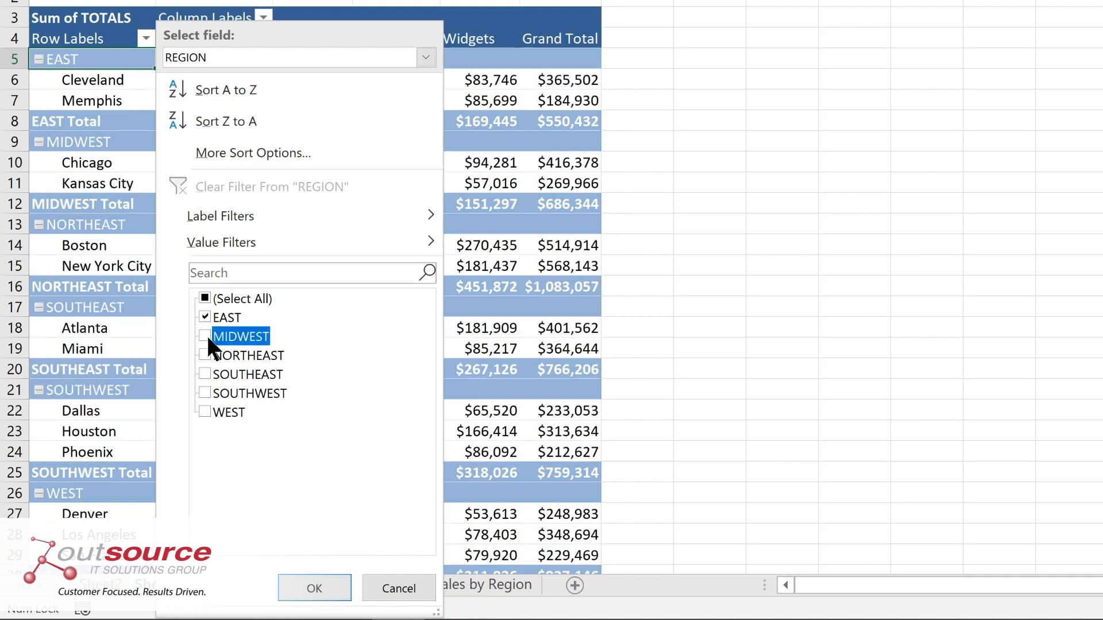
left_click(204, 355)
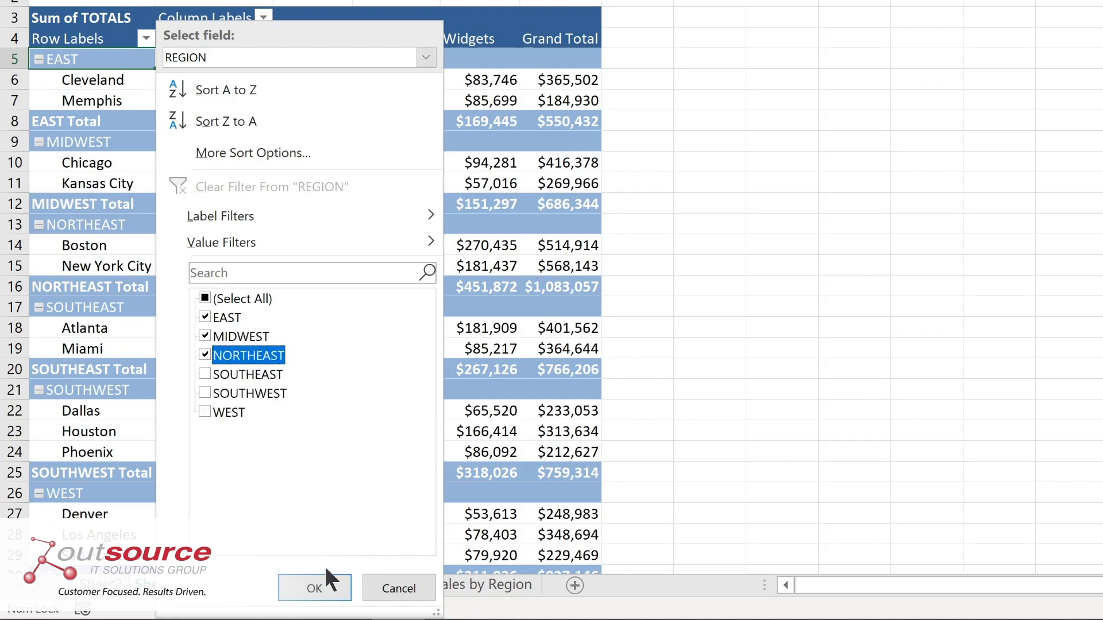
left_click(319, 585)
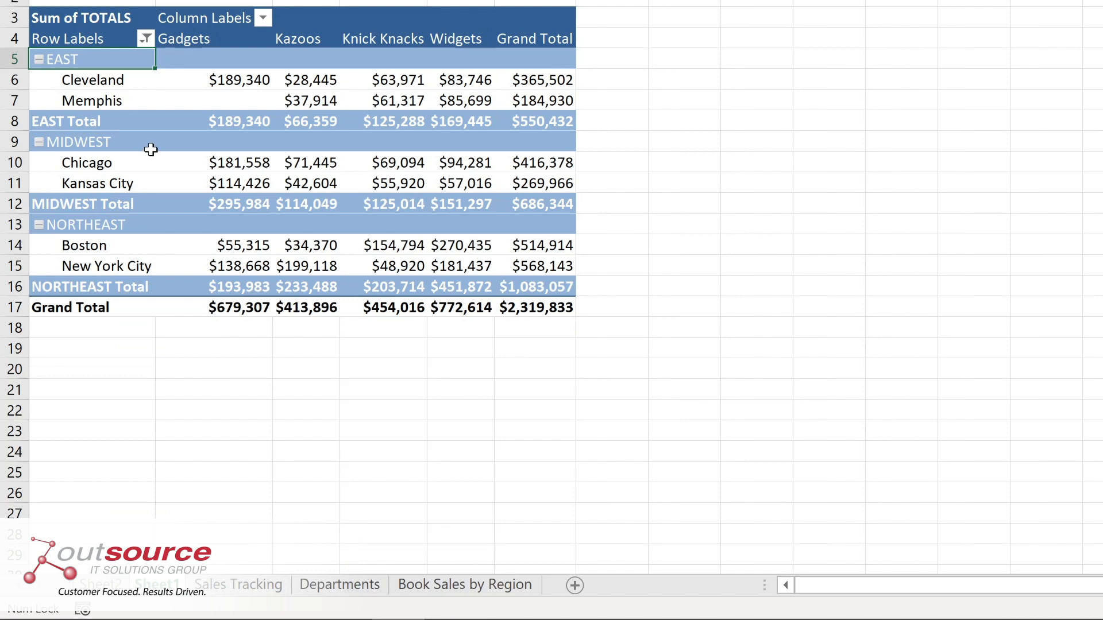
Clear the filter from the REGION row labels.
left_click(261, 17)
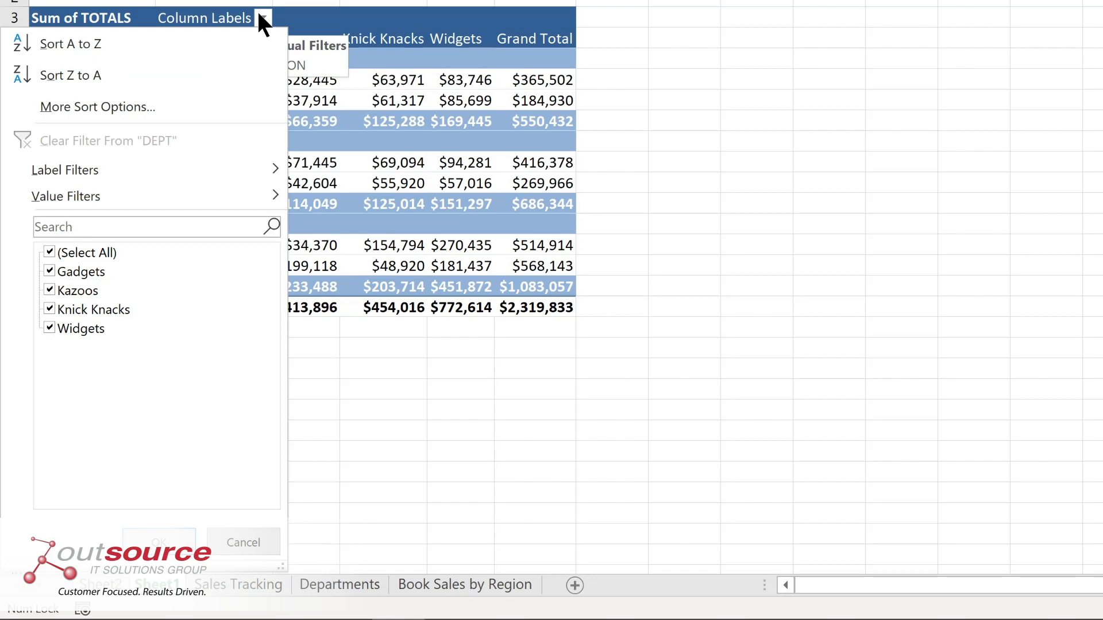
left_click(146, 36)
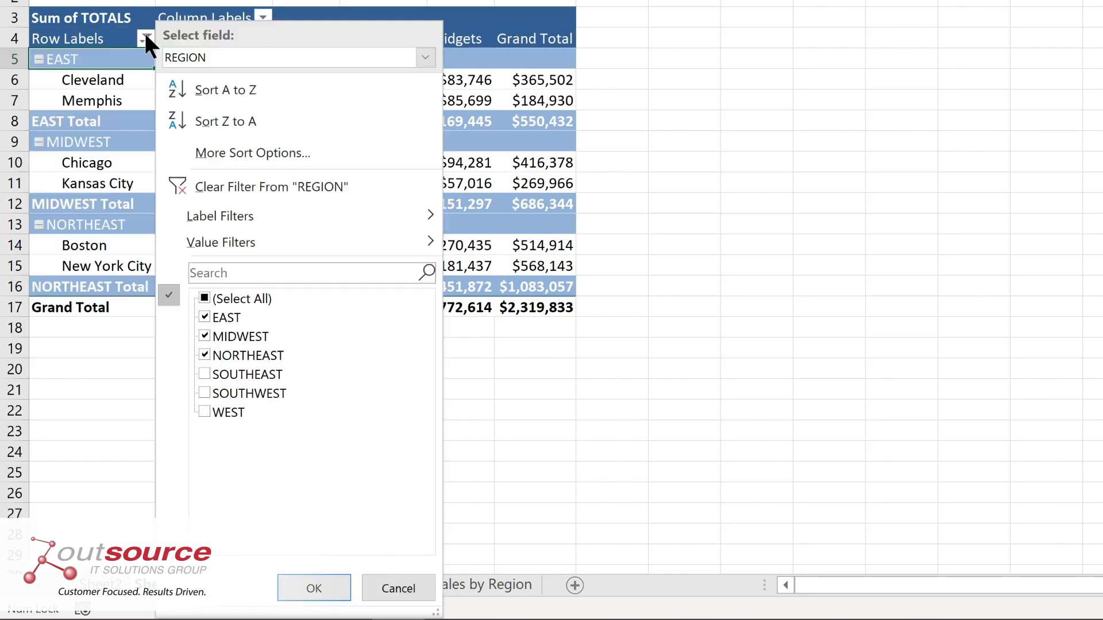
left_click(215, 182)
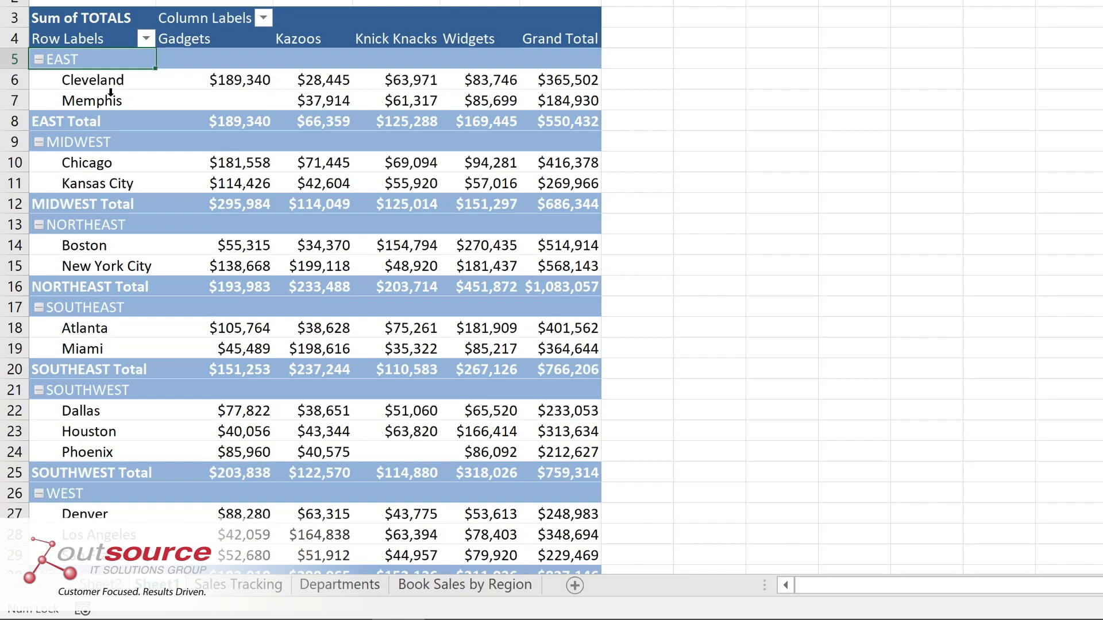
Sort the locations within each region by their Grand Total values from smallest to largest.
left_click(214, 79)
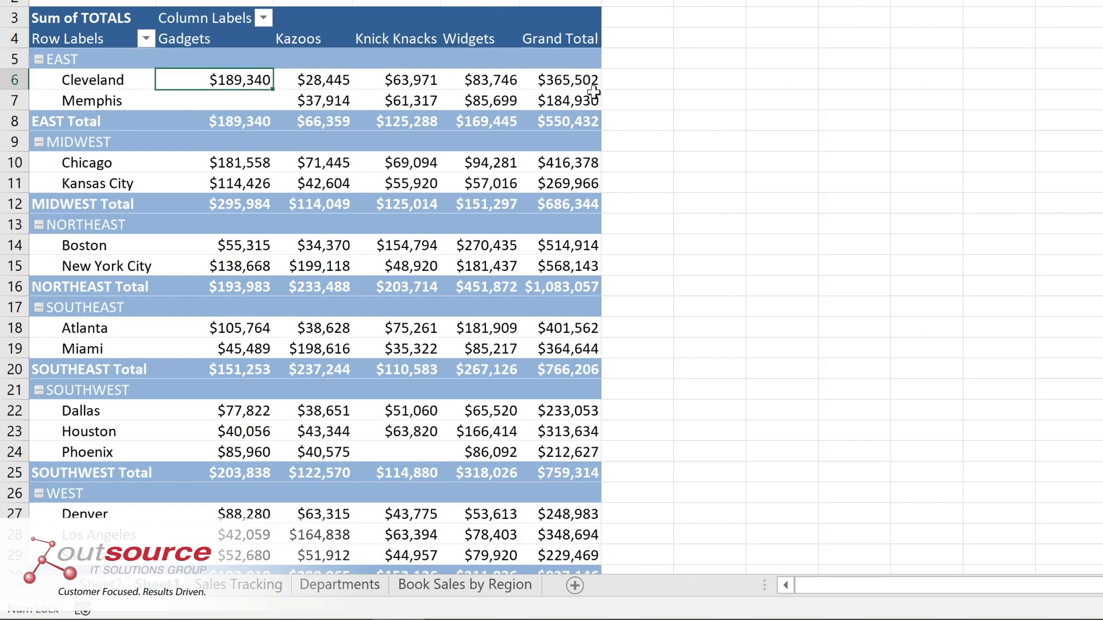
mouse_move(556, 80)
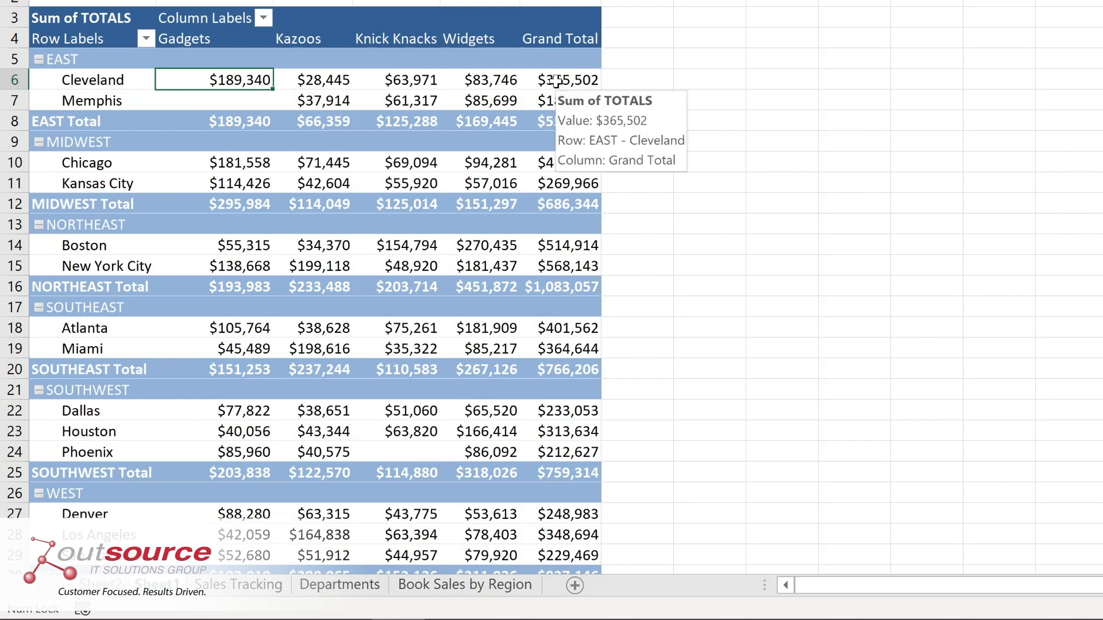
right_click(556, 81)
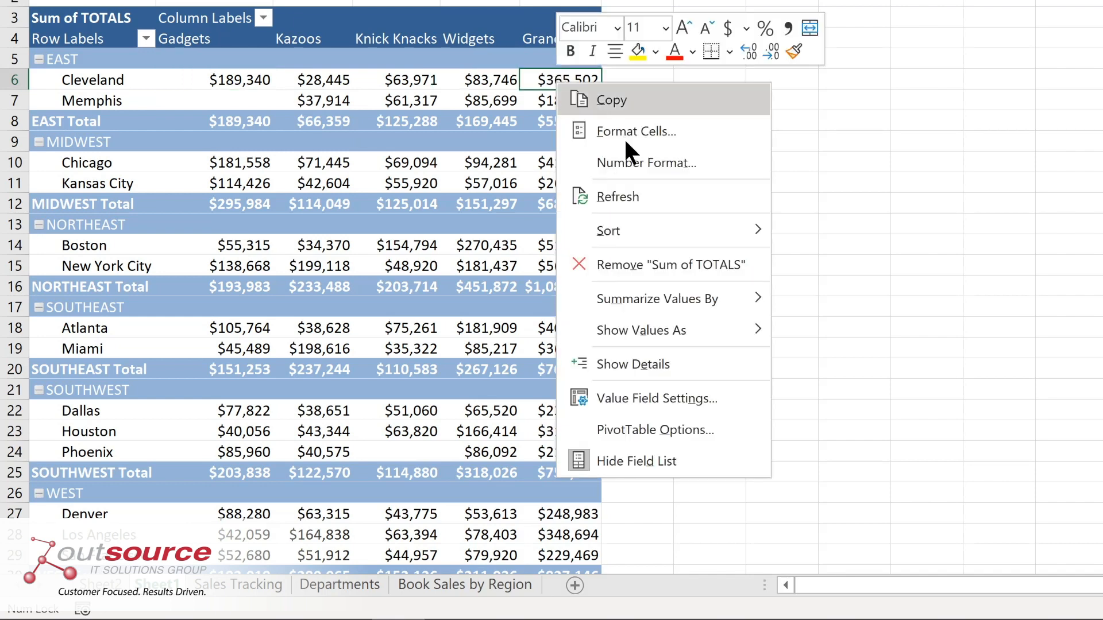
mouse_move(619, 229)
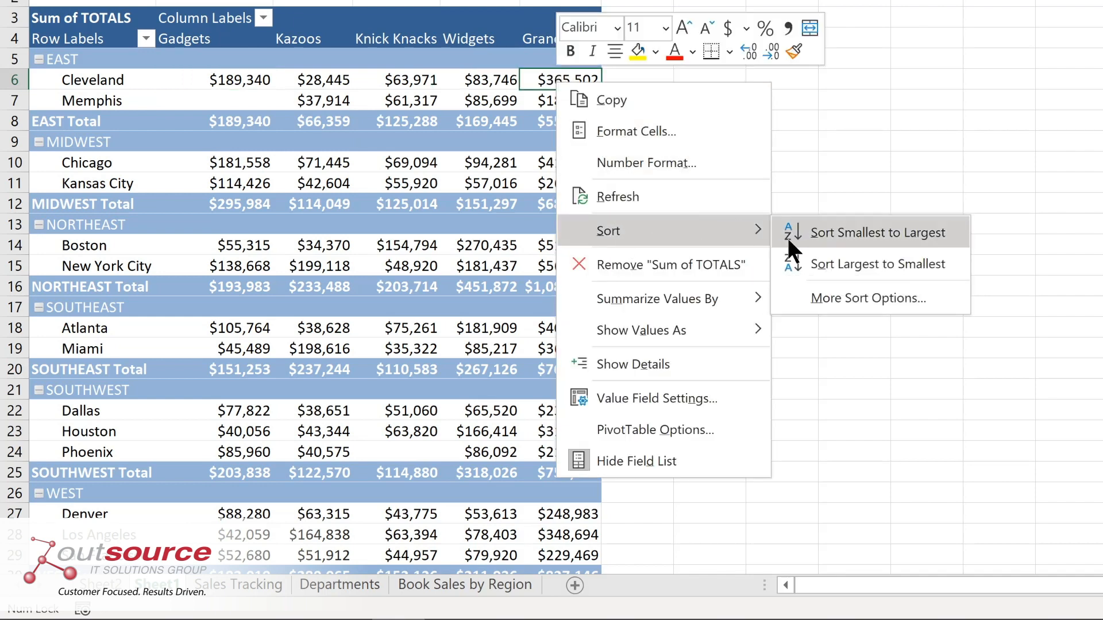
left_click(835, 228)
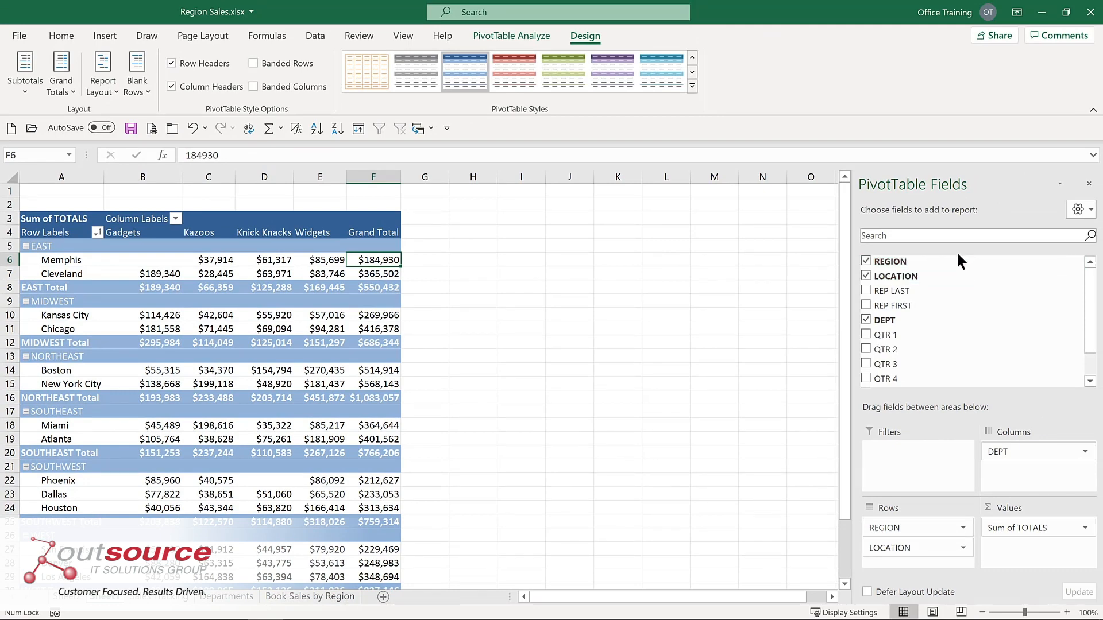
Move the REGION field from the rows to the report filters and filter the PivotTable to MIDWEST.
left_click(866, 261)
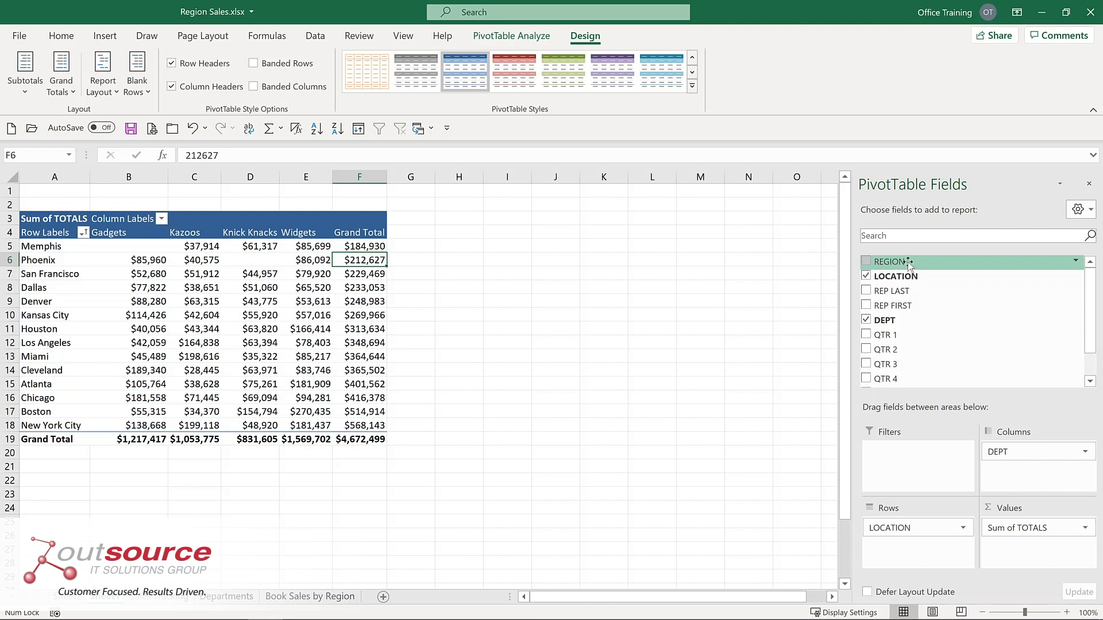
left_click_drag(907, 263, 895, 464)
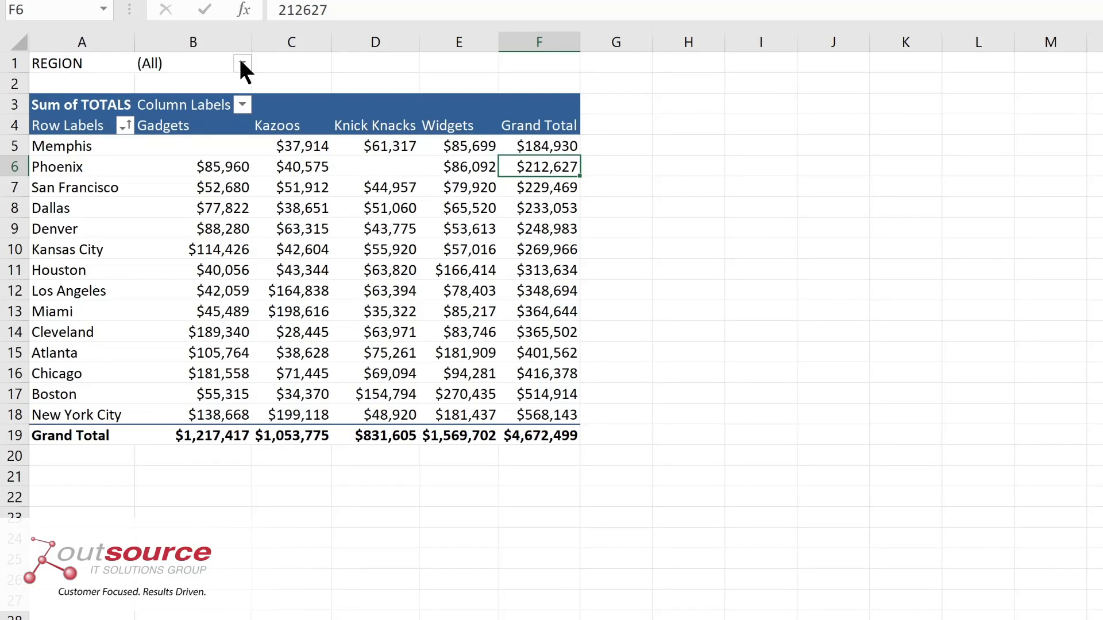
left_click(242, 64)
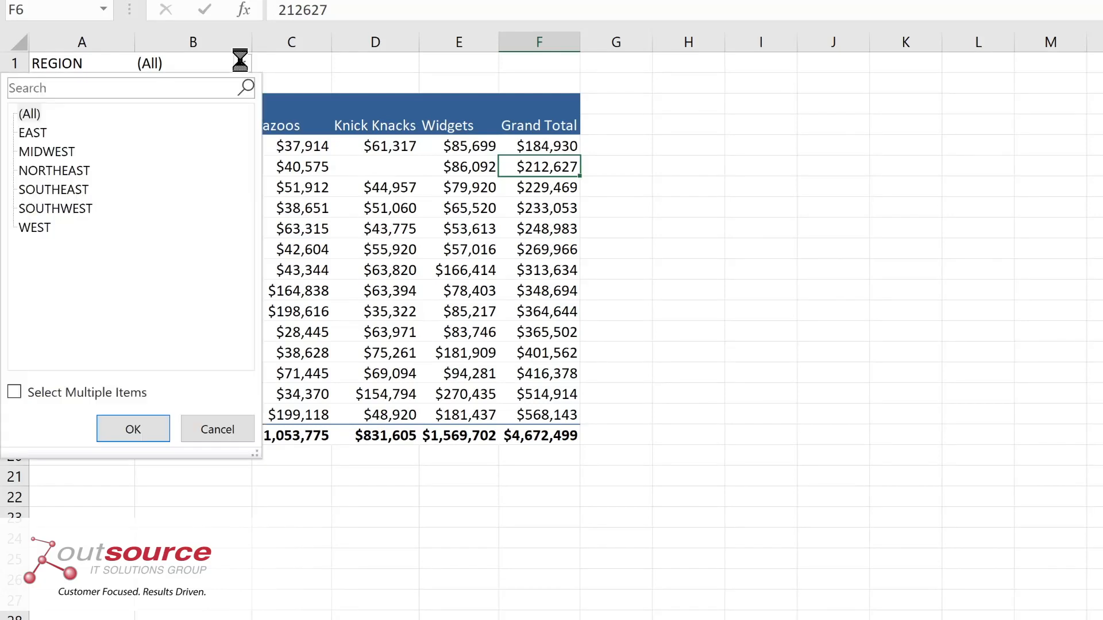
left_click(64, 151)
left_click(133, 430)
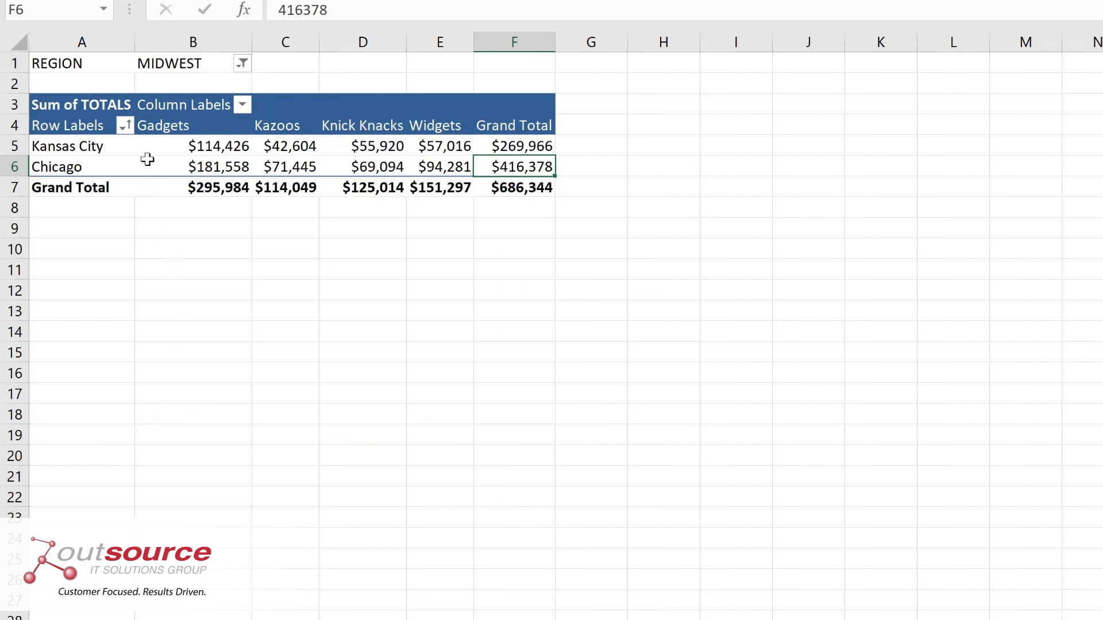
Reset the REGION report filter to (All).
left_click(242, 63)
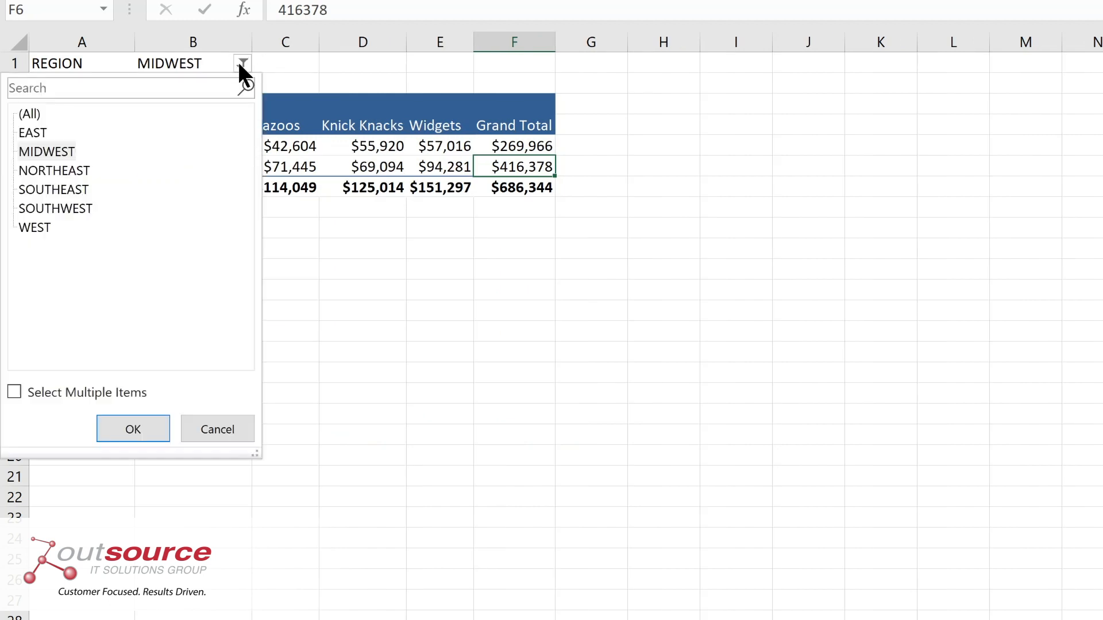
left_click(40, 114)
left_click(121, 432)
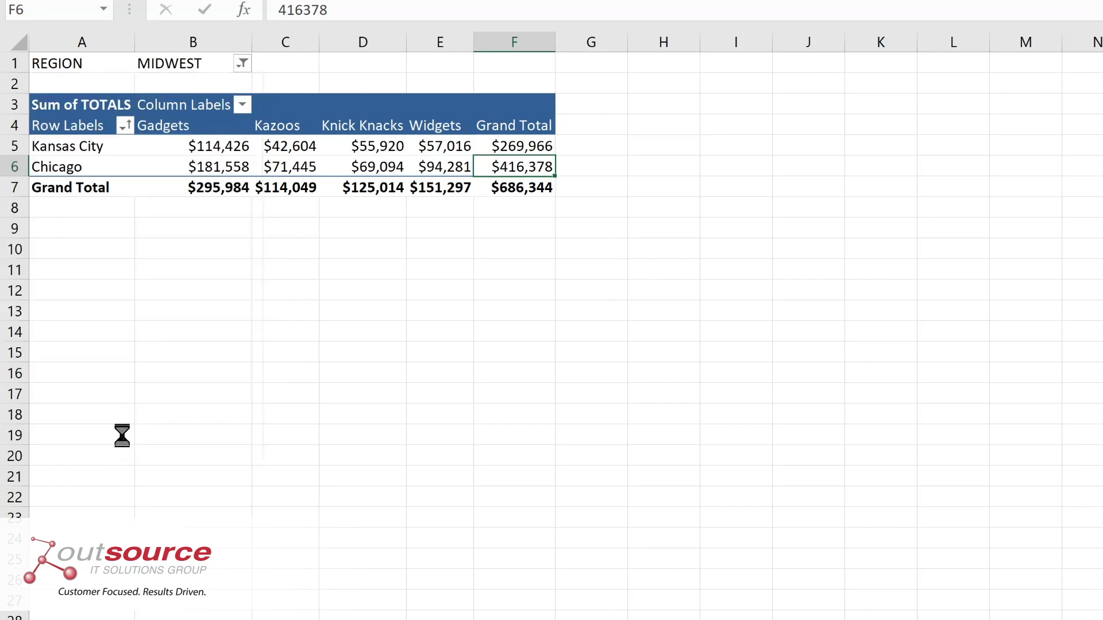